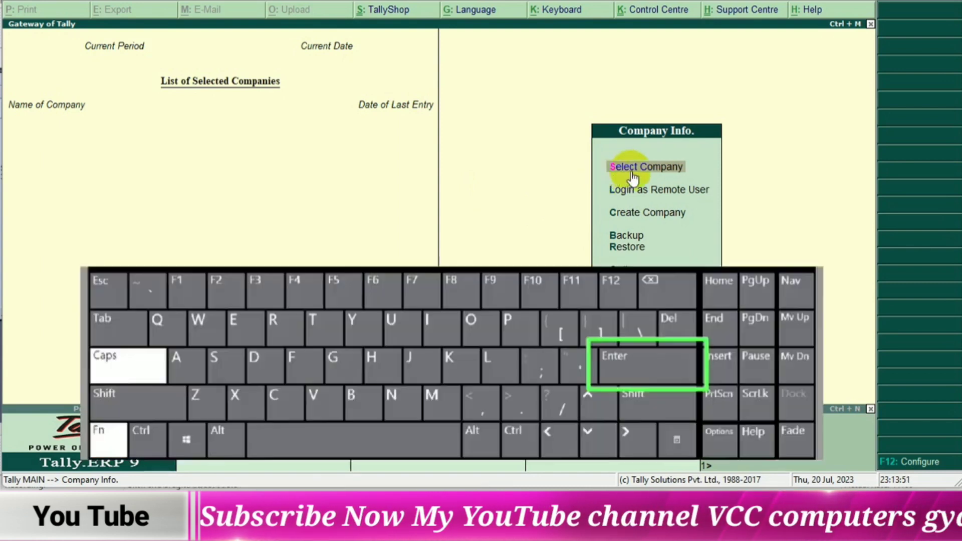
- Check the list of companies available on disk and return to the company options
key("Return")
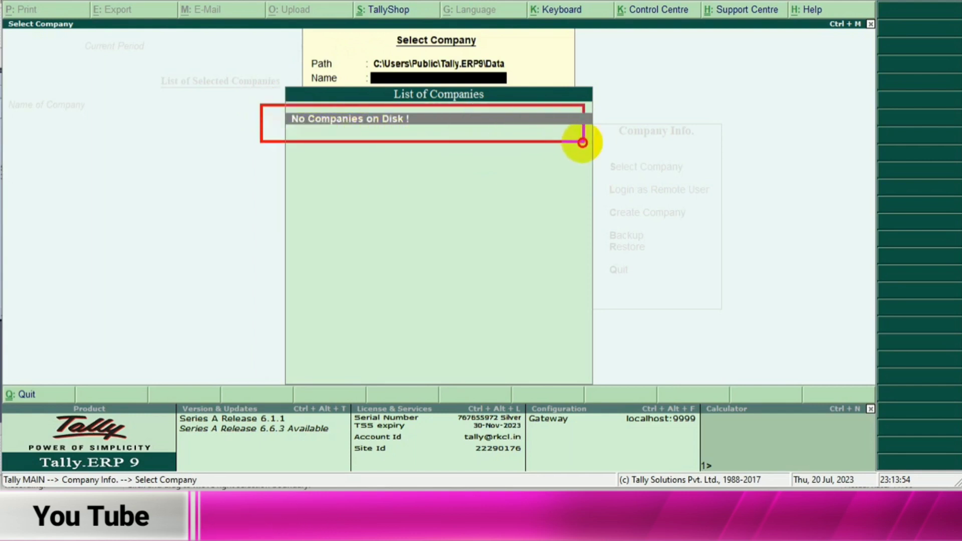
left_click_drag(583, 142, 612, 142)
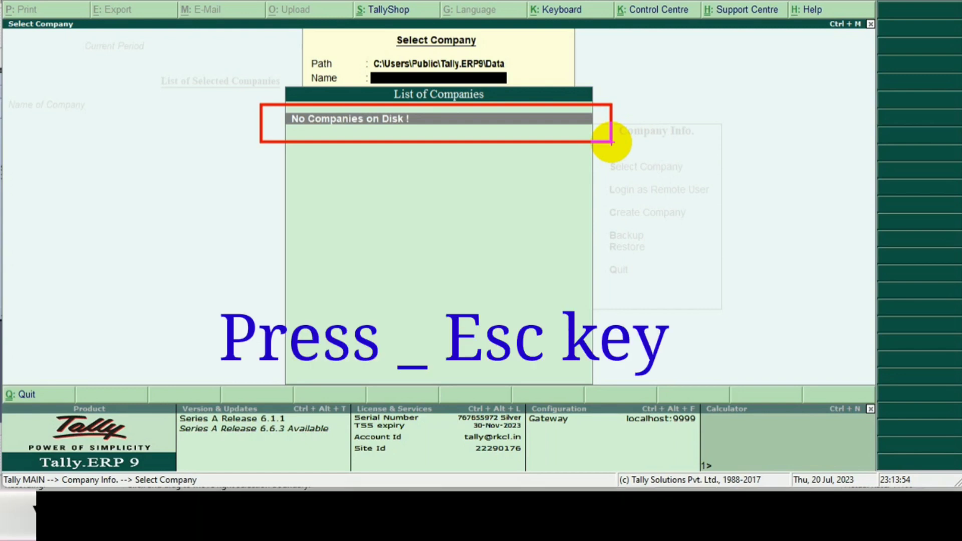
key("Escape")
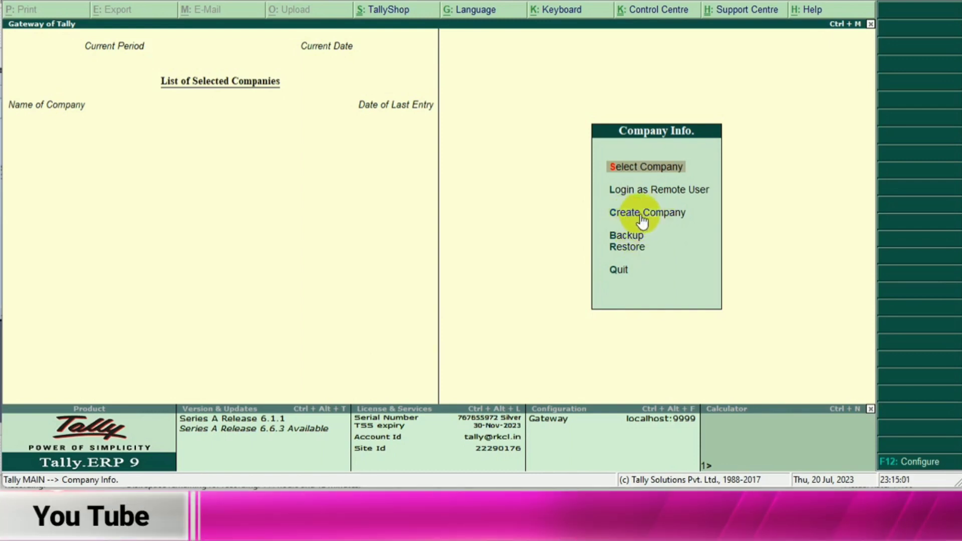
- Start a new company named Ganpati Computers and keep the same text as its mailing name
left_click(641, 219)
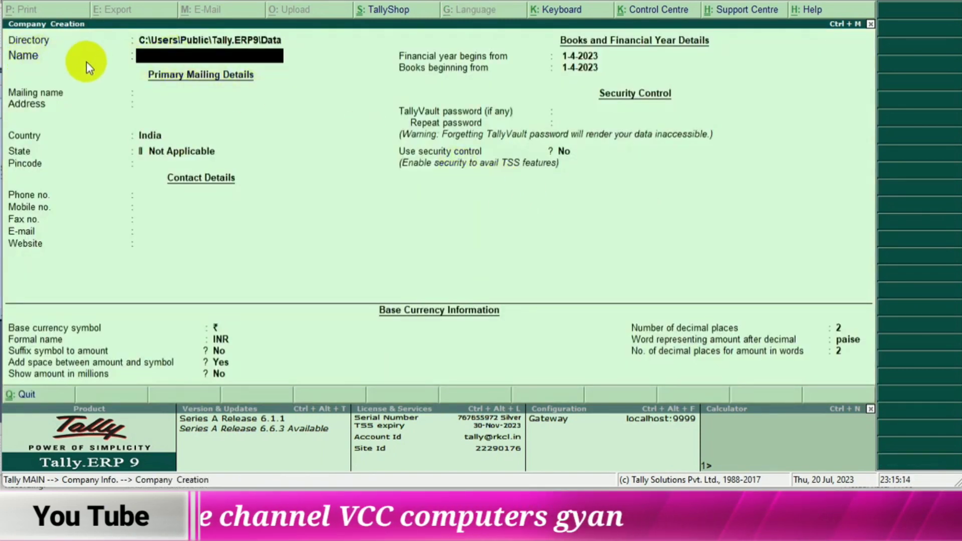
left_click(185, 64)
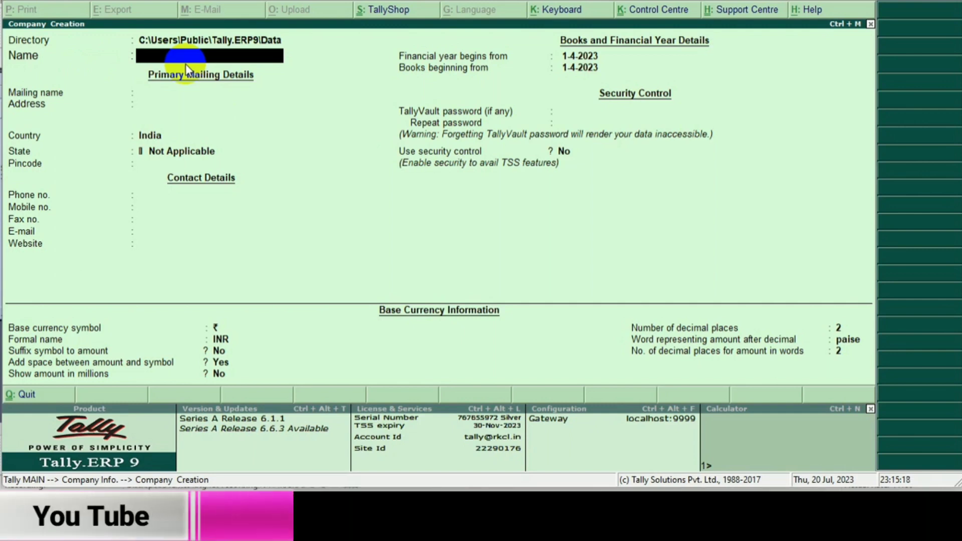
type("Ganpati Computers")
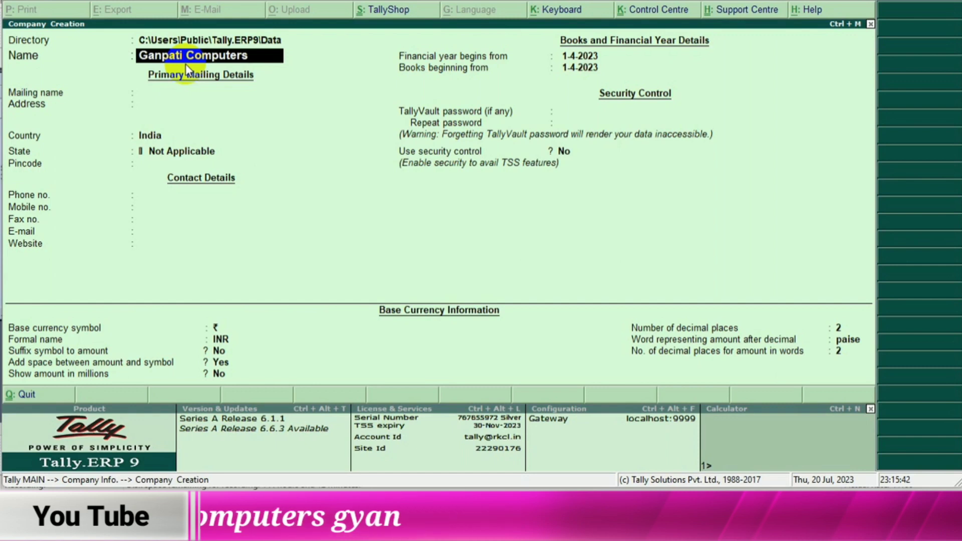
key("Return")
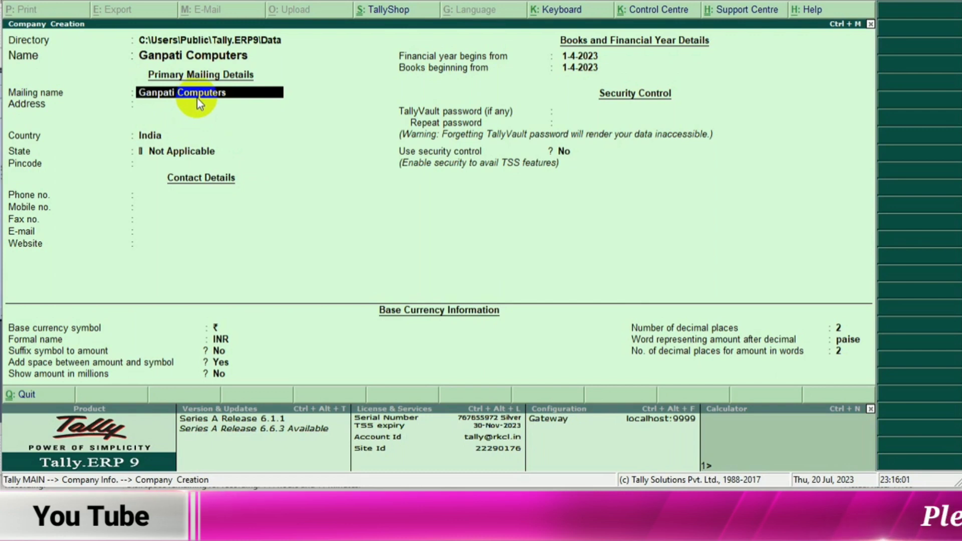
key("Return")
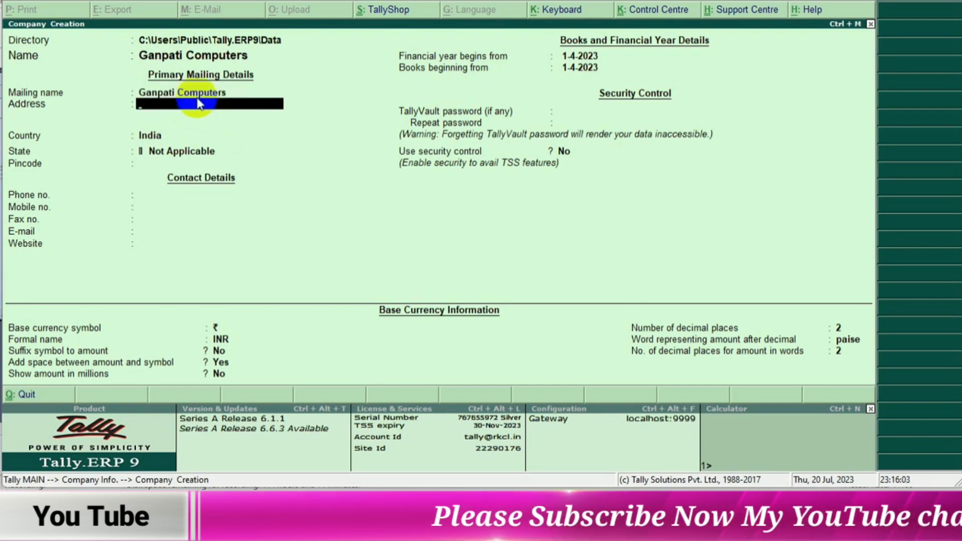
- Enter the company's mailing address on two lines
type("Main Market")
key("Return")
type("Jaipur")
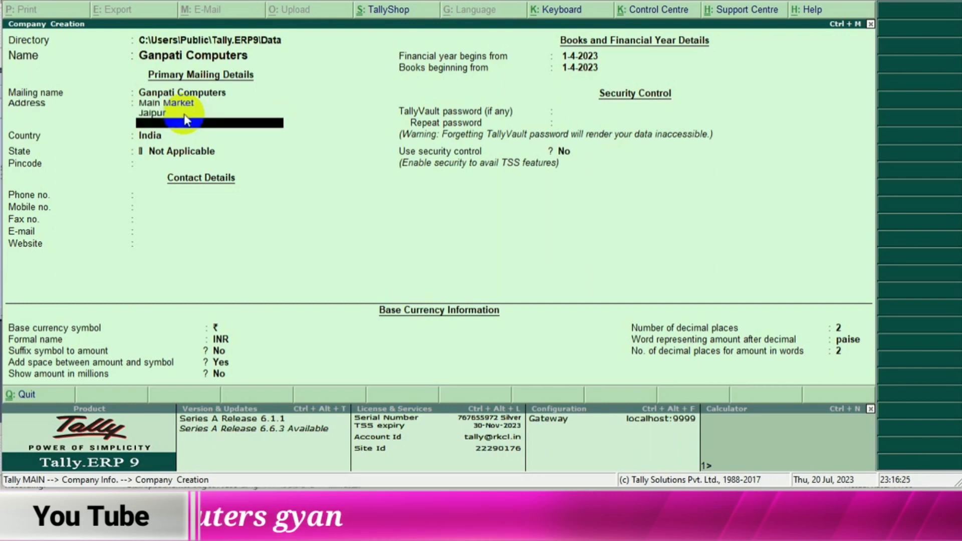
key("Return")
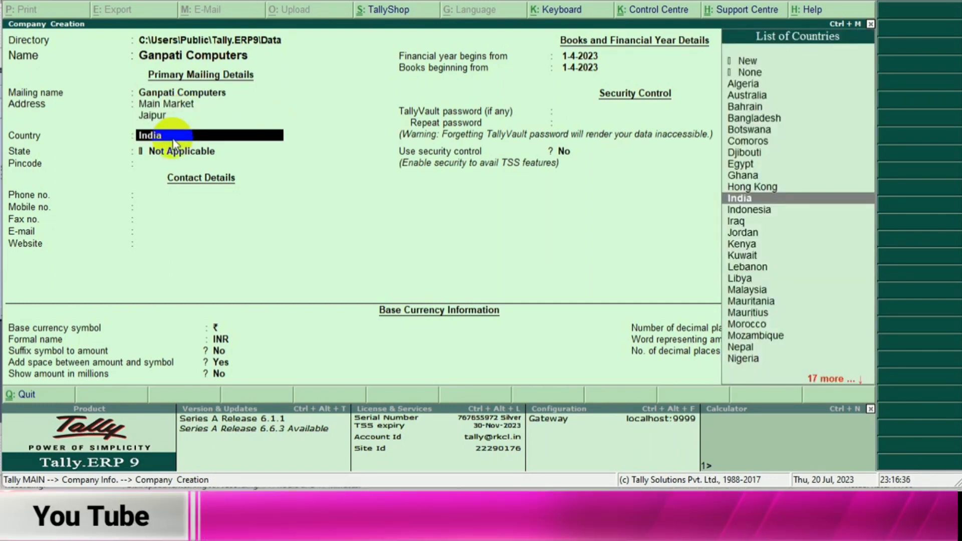
- Keep the company's country as India, set the state to Rajasthan and enter the postal pincode
key("Return")
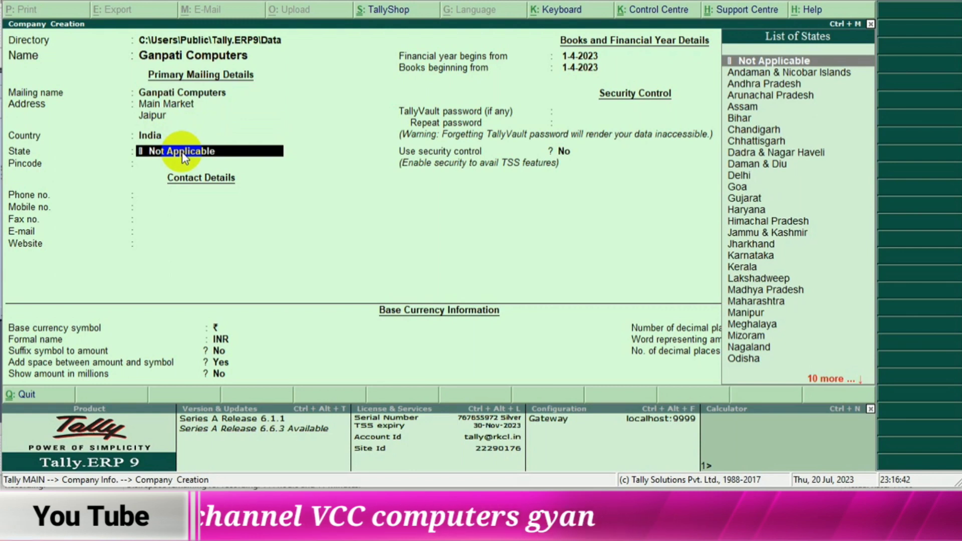
type("R")
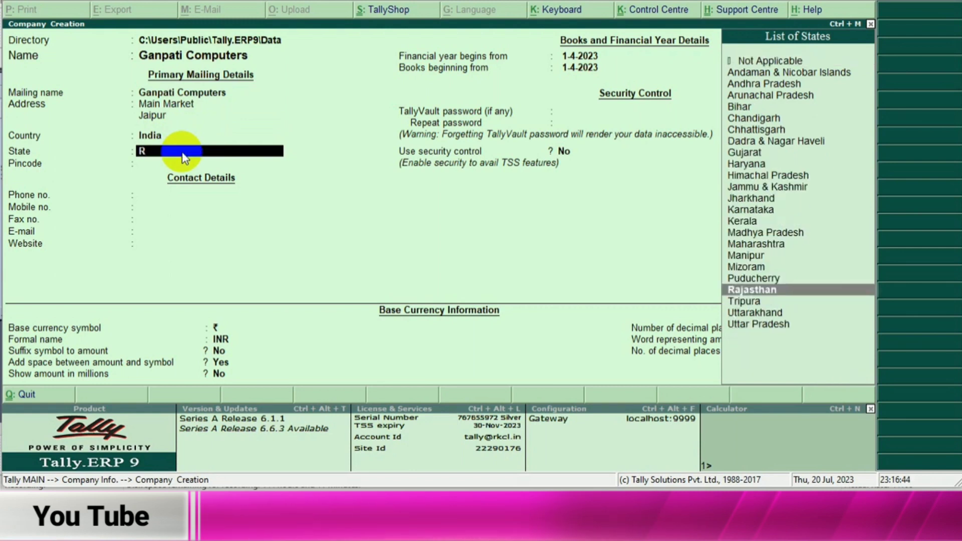
left_click_drag(707, 288, 500, 265)
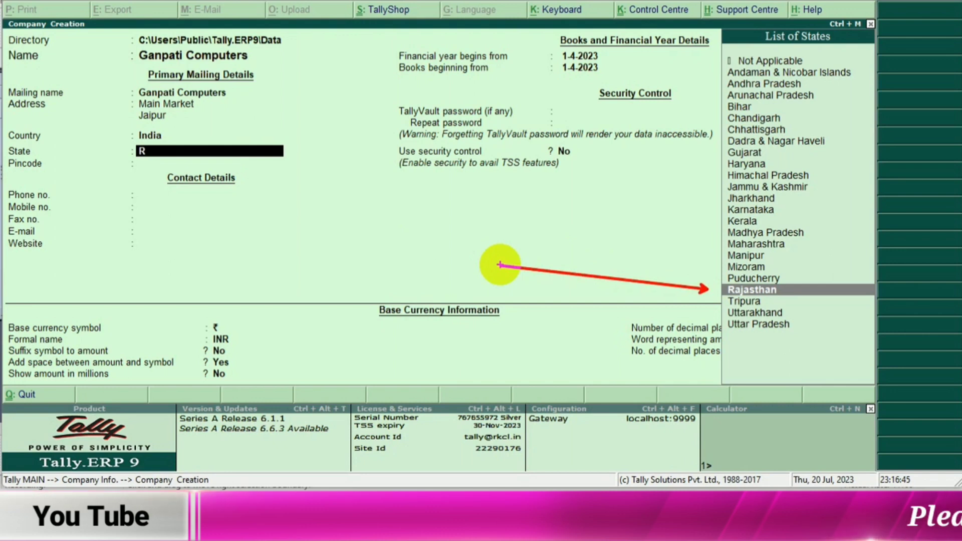
key("Return")
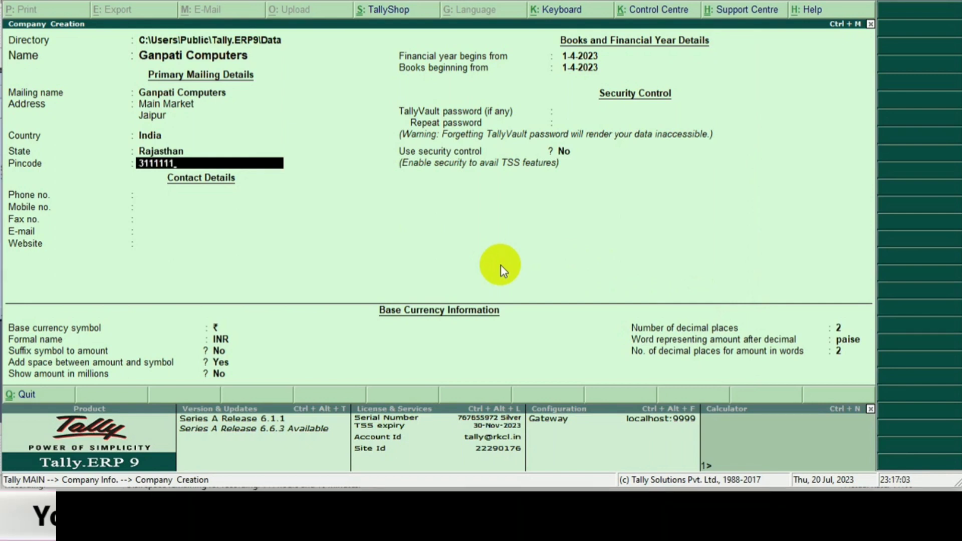
key("Return")
key("Return")
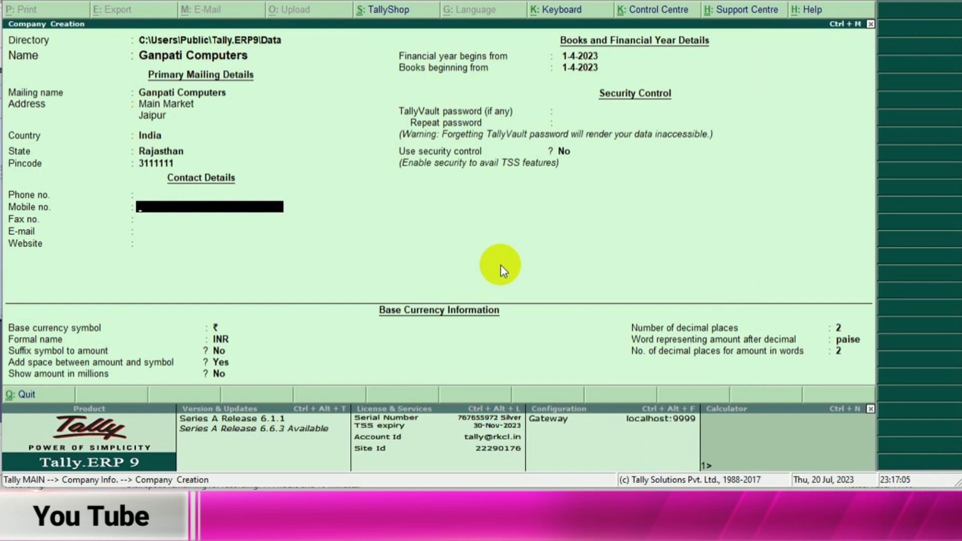
- Leave the company's phone, mobile, fax, e-mail and website details blank
key("Return")
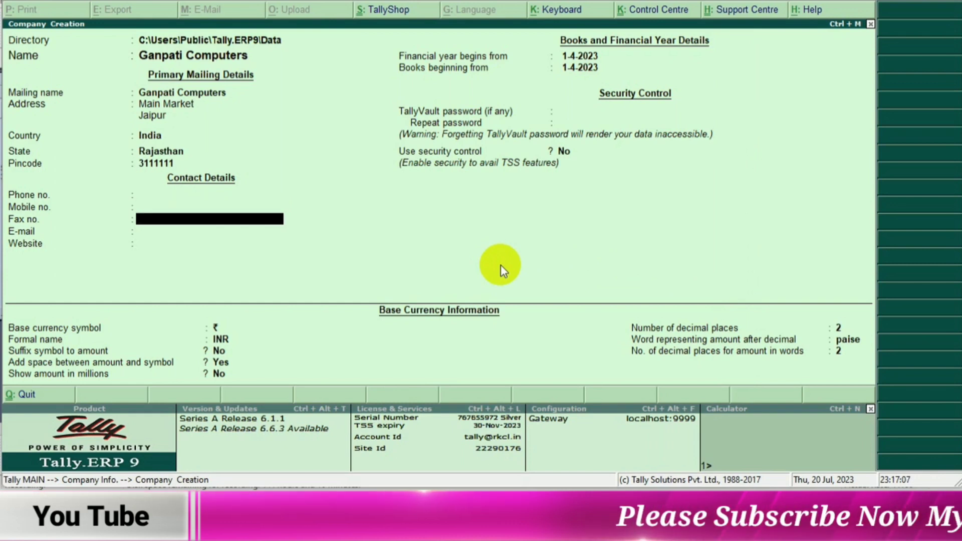
key("Return")
key("Return")
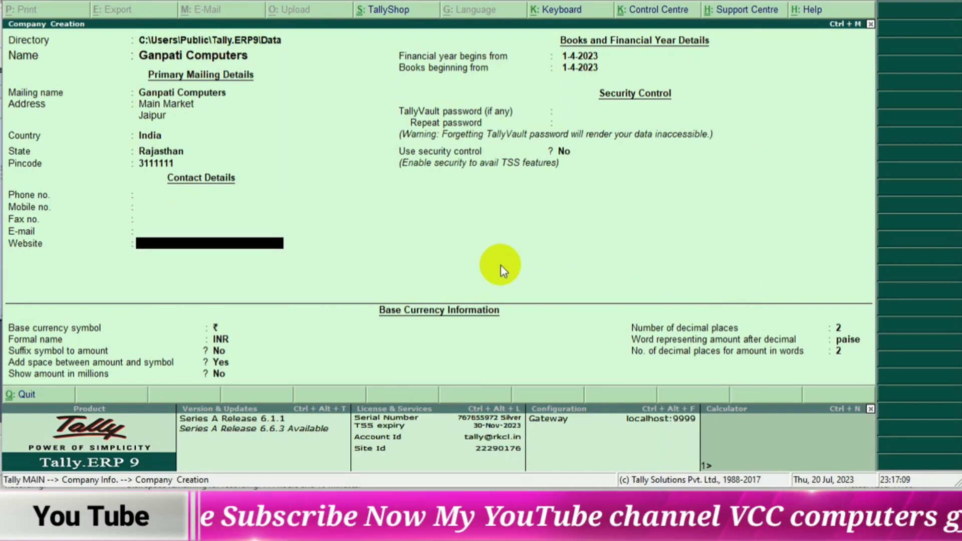
key("Return")
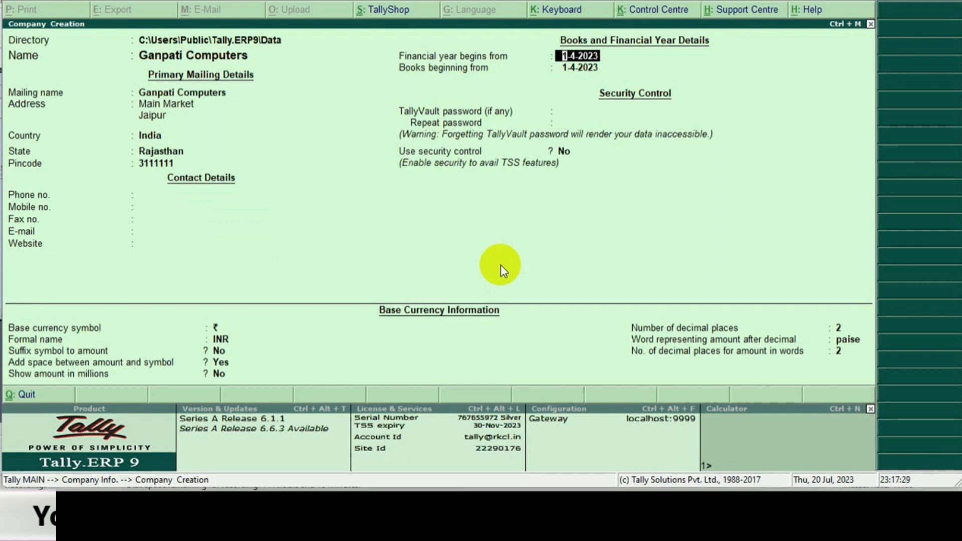
- Keep 1-4-2023 as the financial year and books start, accept the default security and currency settings, and save the company
key("Return")
key("Return")
key("Return")
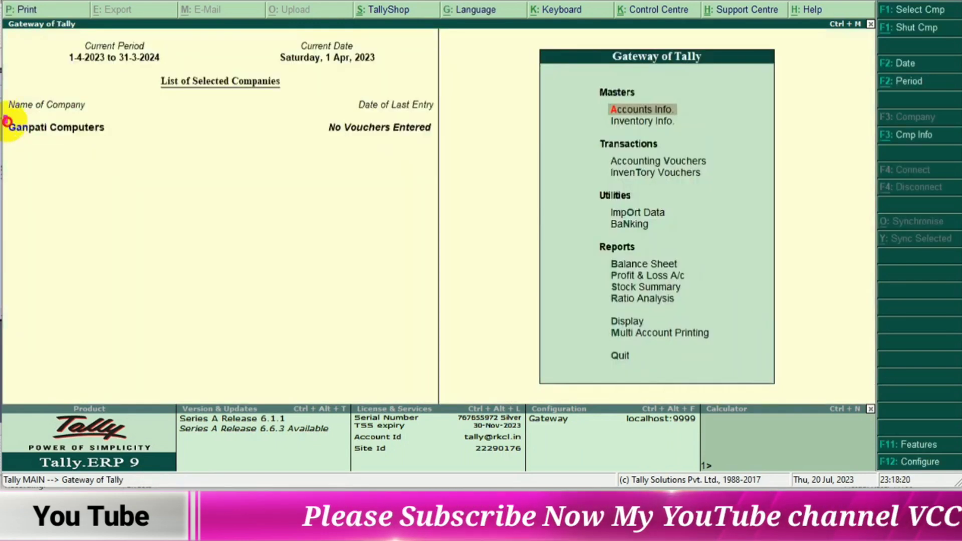
mouse_move(6, 121)
left_mouse_down()
mouse_move(102, 146)
mouse_move(438, 144)
left_mouse_up()
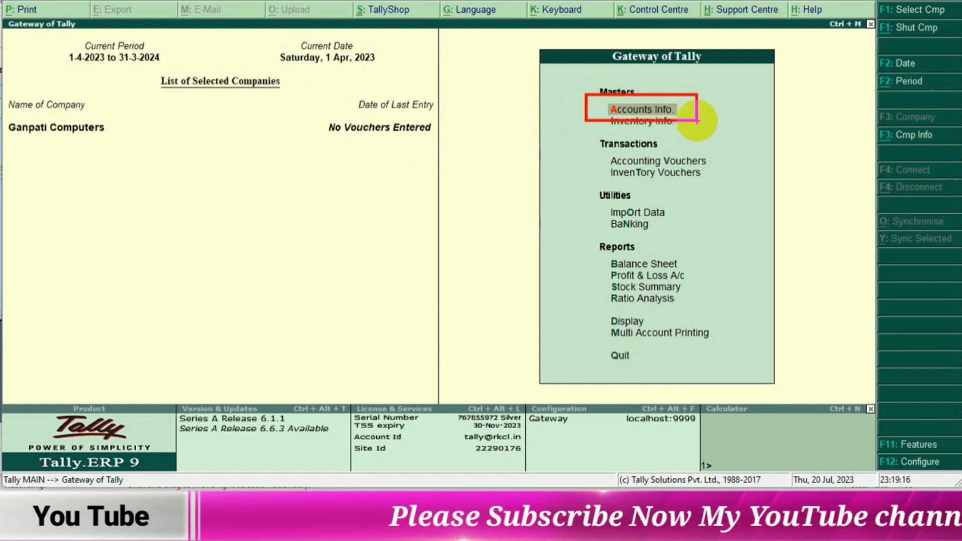
- Go to the ledger options within Accounts Info for Ganpati Computers
key("Return")
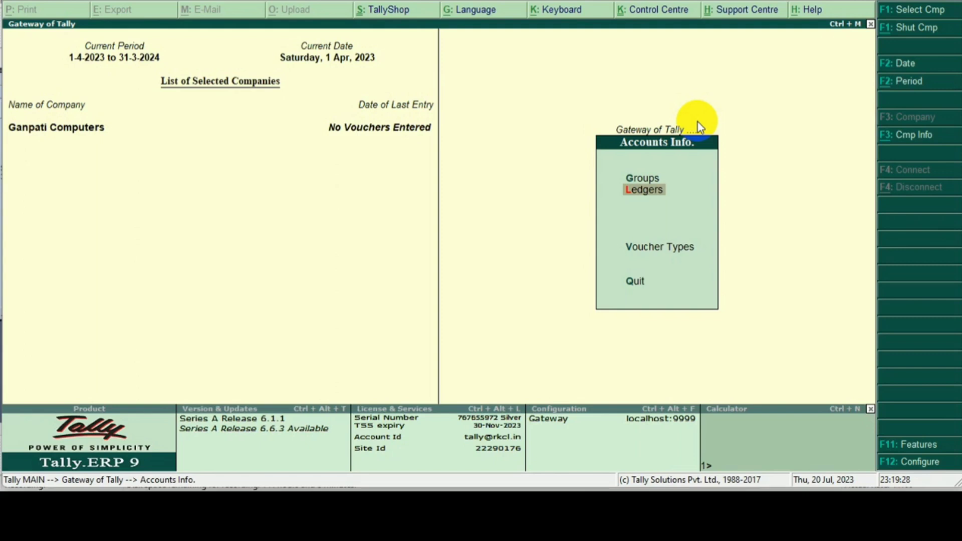
left_click(622, 189)
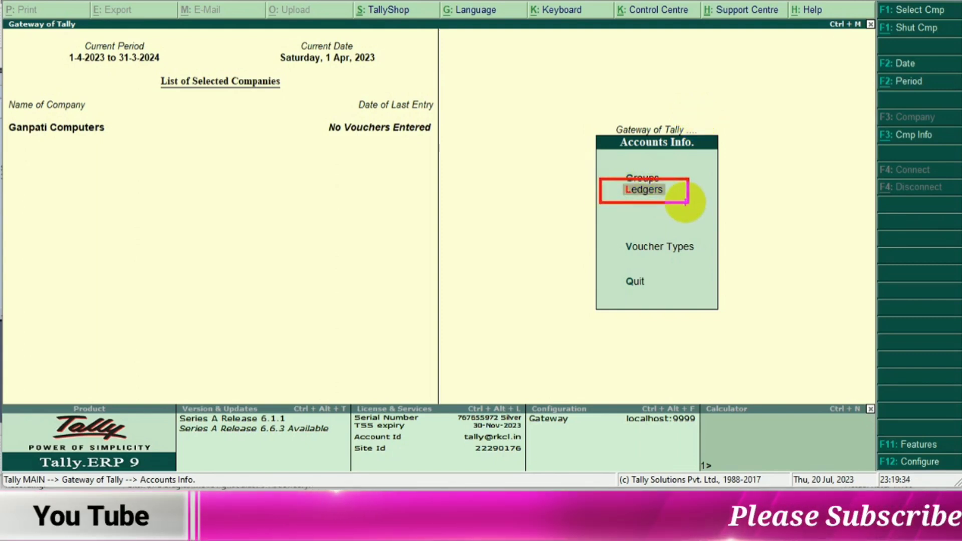
key("Escape")
key("Return")
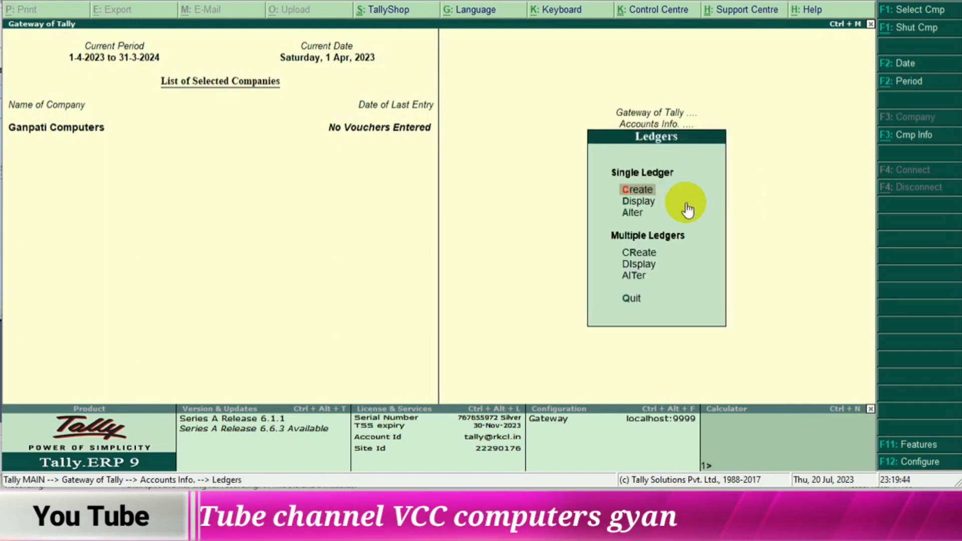
- Examine the list of predefined ledgers through the single ledger display and return to the ledger options
key("Down")
key("Return")
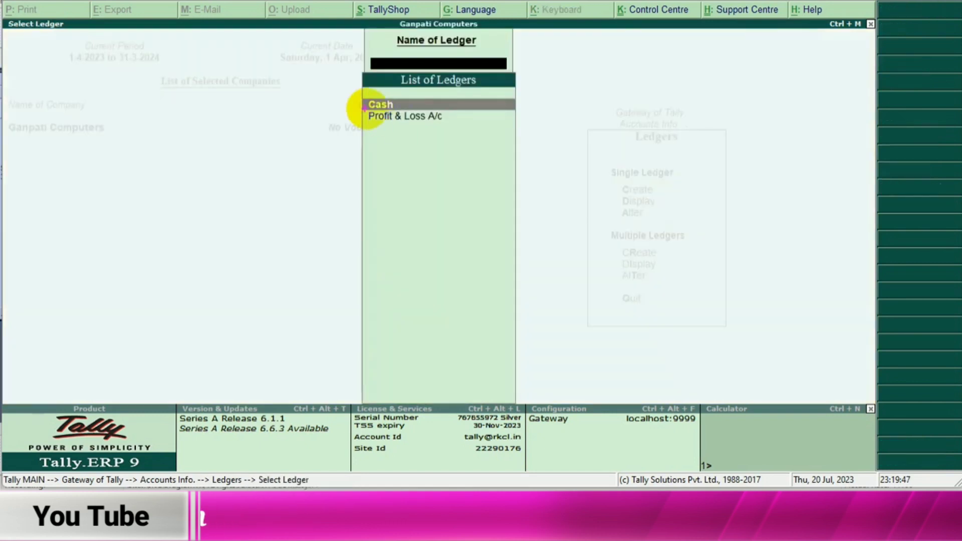
left_click_drag(473, 138, 531, 136)
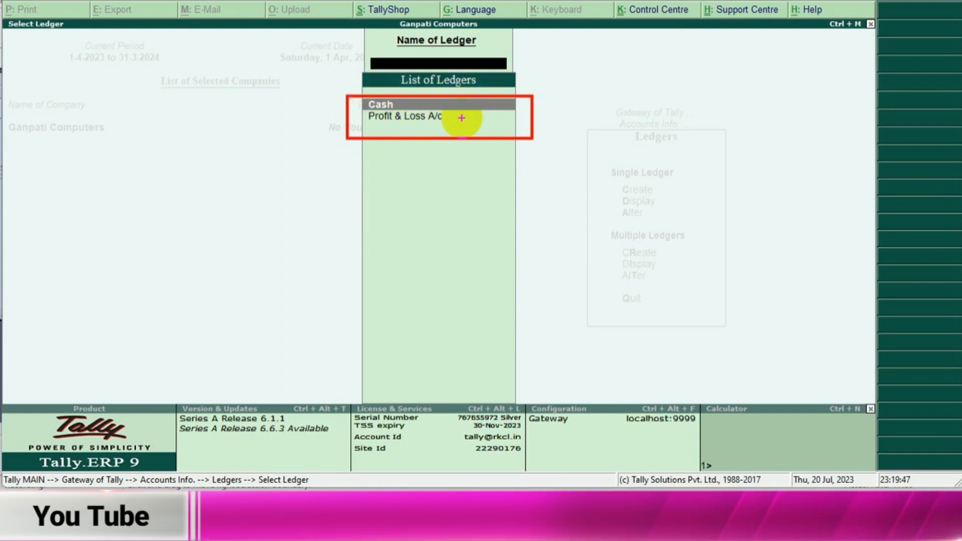
key("Escape")
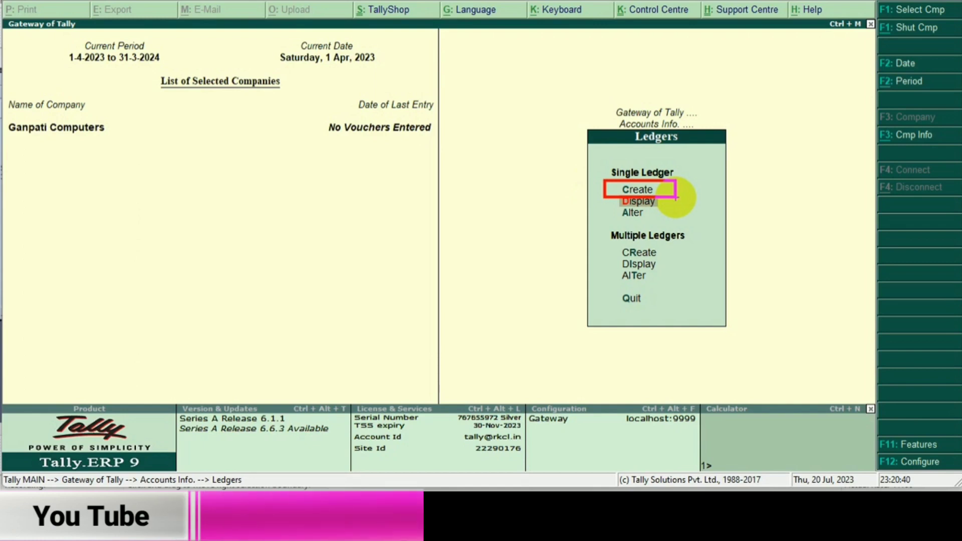
- Start a new single ledger named Capital with no alias
left_click(675, 198)
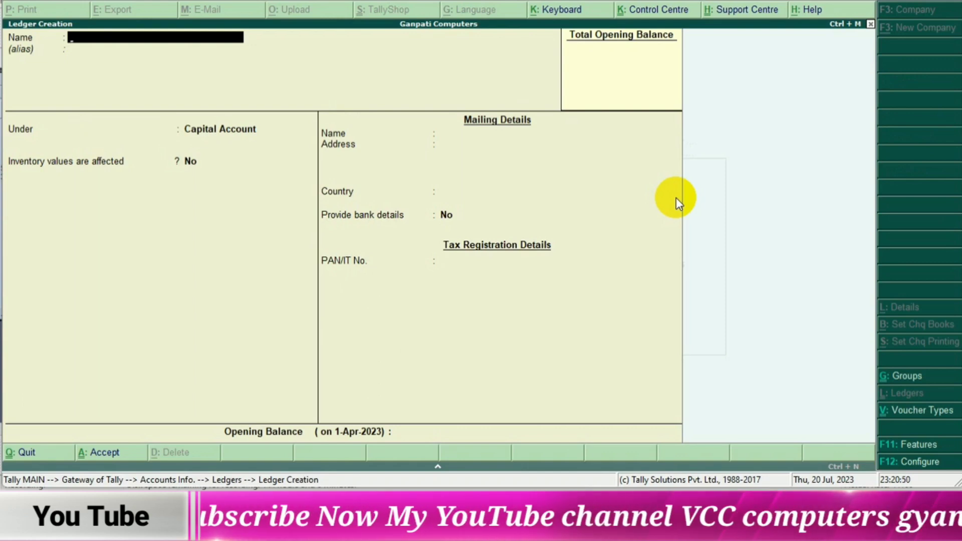
type("Cap")
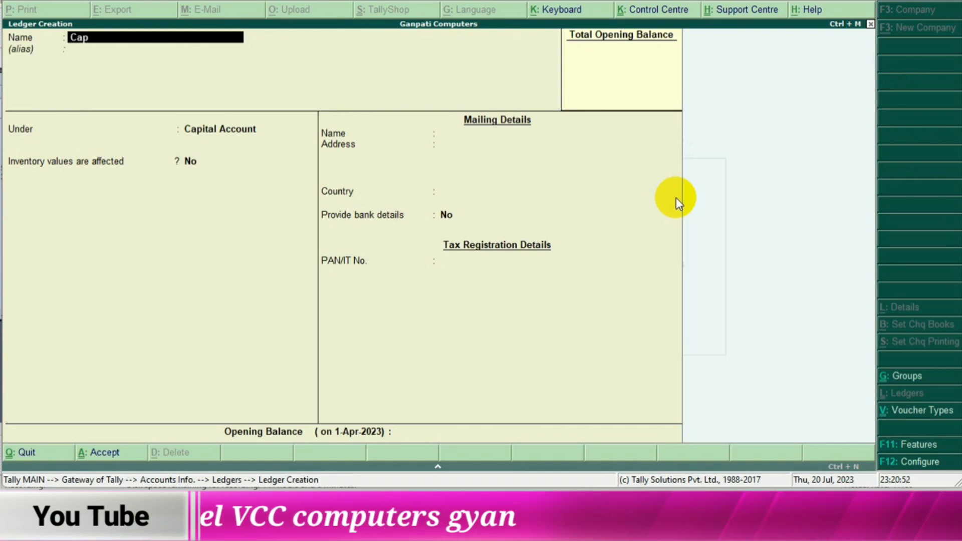
type("ital")
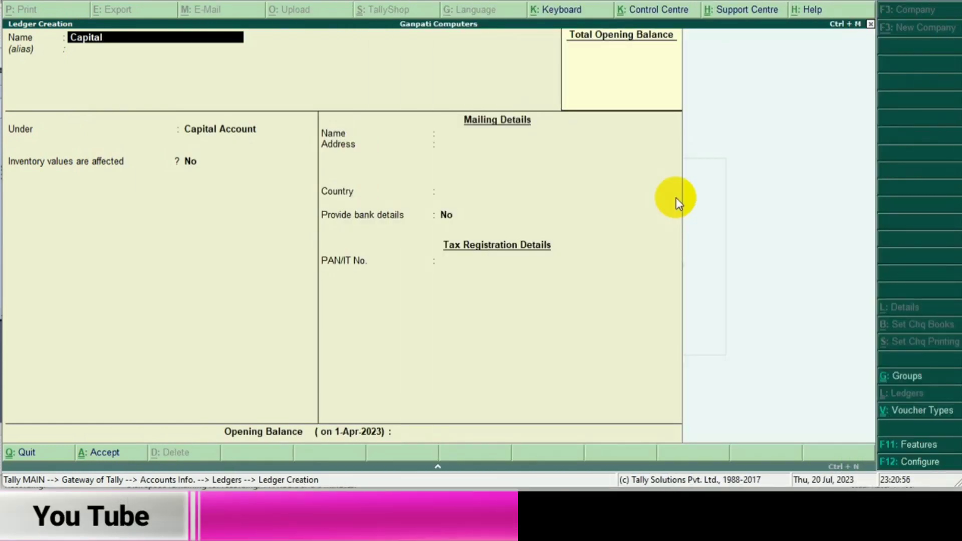
key("Return")
key("Return")
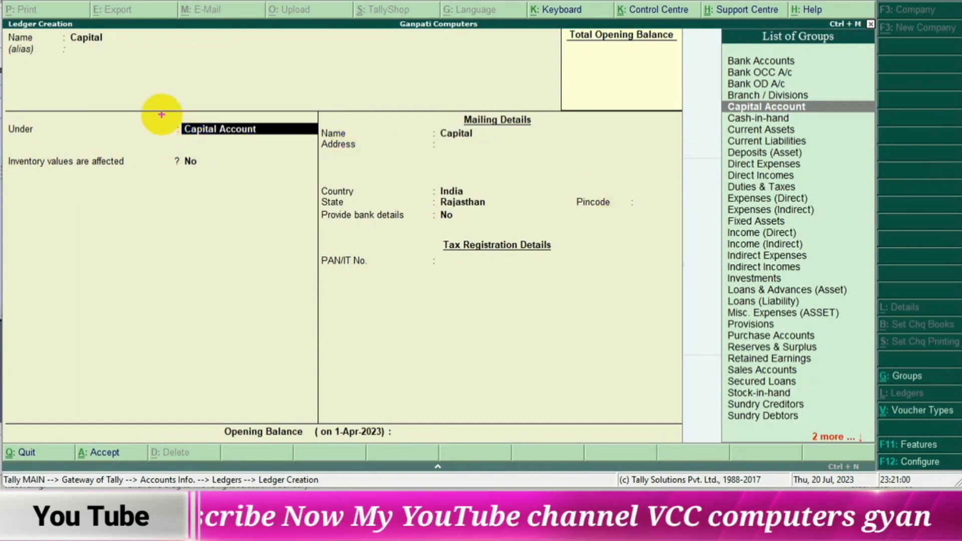
- Assign the Capital ledger to the Capital Account group
left_click_drag(162, 115, 326, 149)
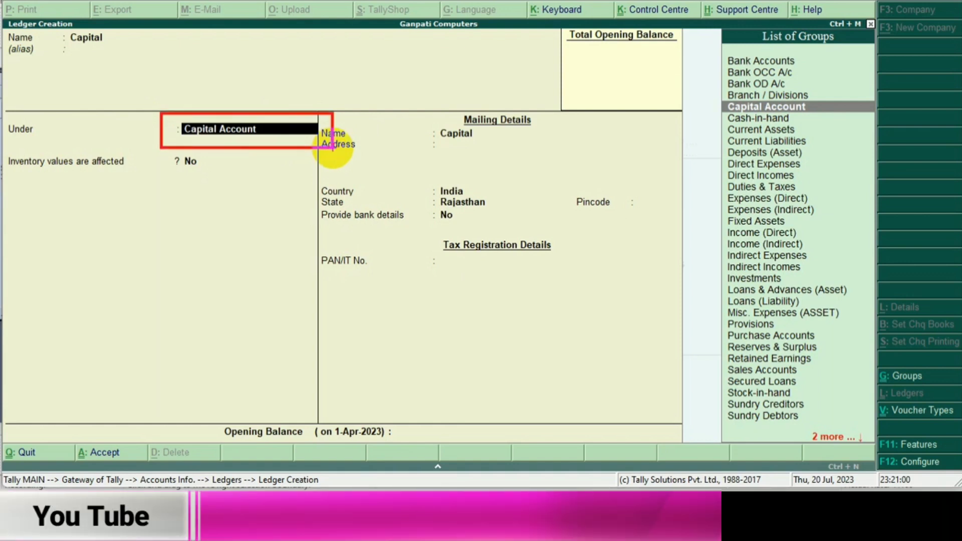
mouse_move(720, 62)
left_mouse_down()
mouse_move(843, 133)
mouse_move(858, 431)
left_mouse_up()
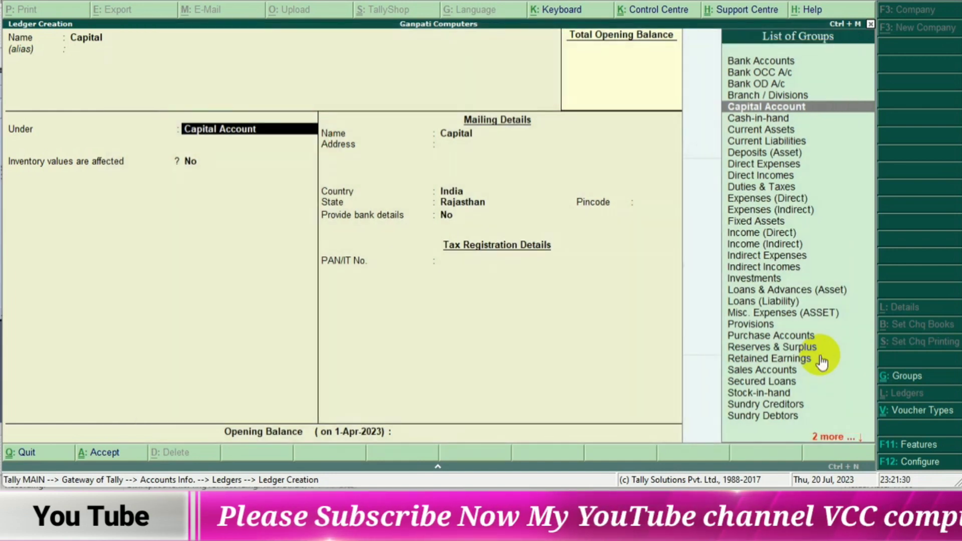
key("Return")
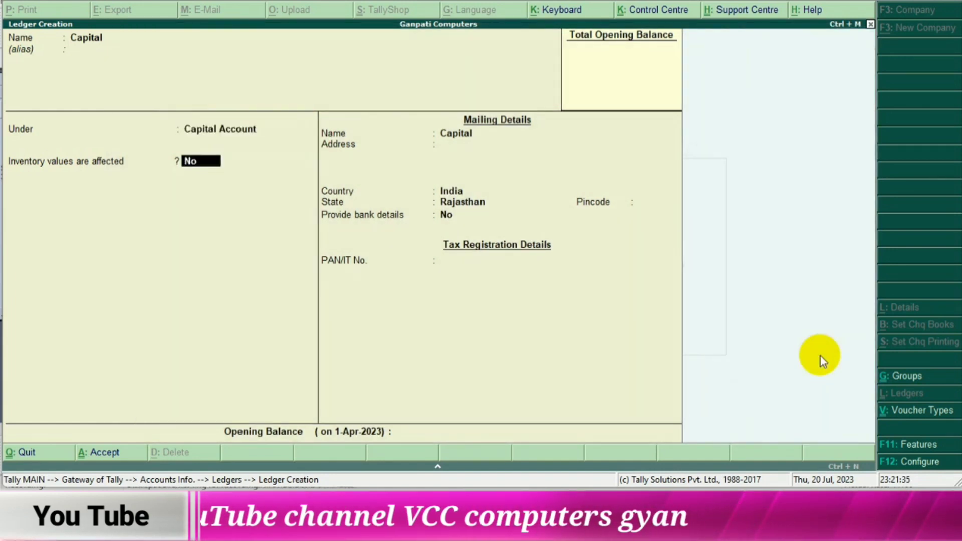
- Save the Capital ledger with inventory values not affected, default mailing details and no PAN or opening balance
key("Return")
key("Return")
key("Return")
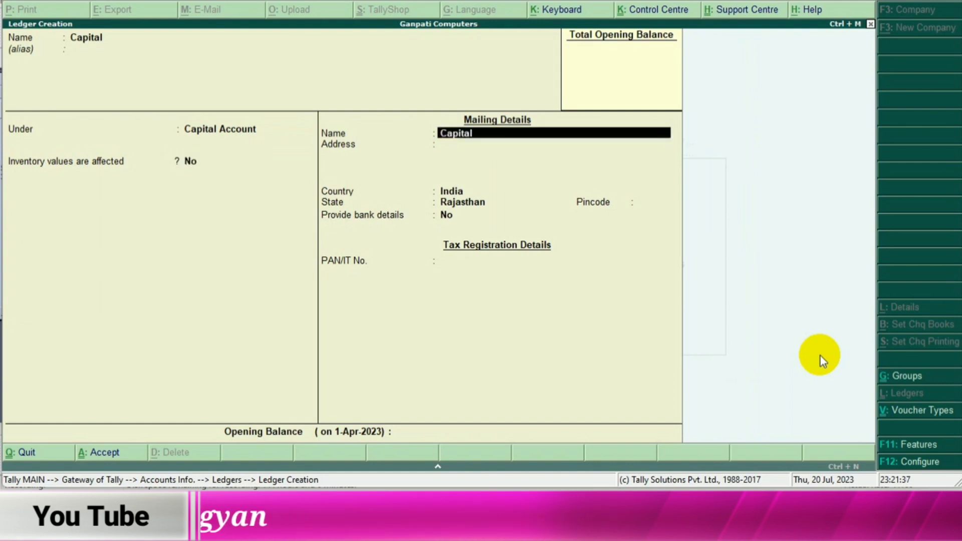
key("Return")
key("Return")
key("Return")
key("Return")
key("Return")
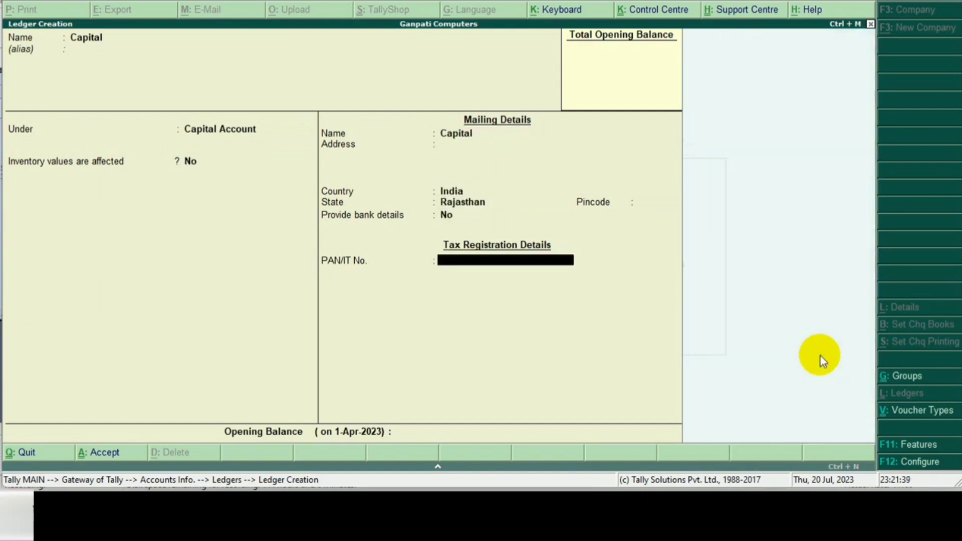
key("Return")
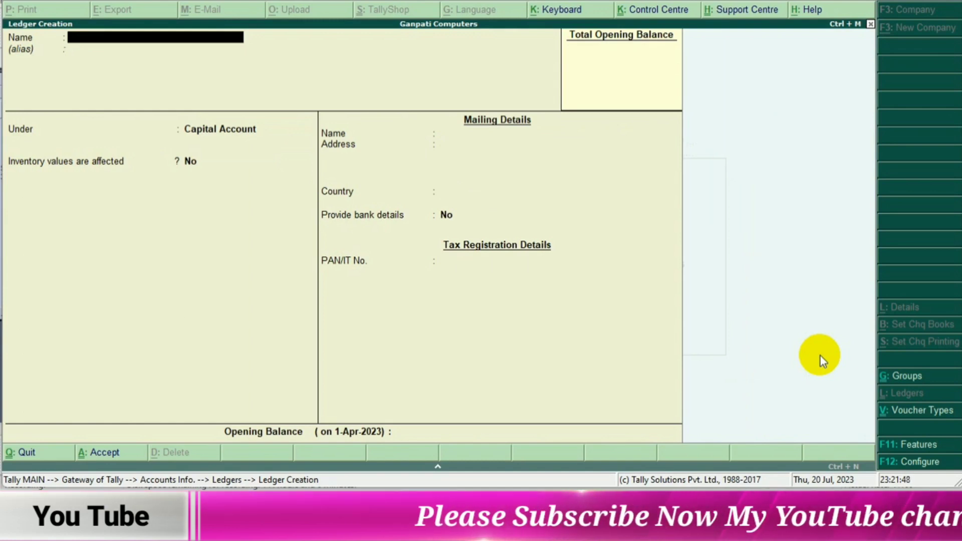
- Start a new ledger named Purchase with no alias
type("Purchase")
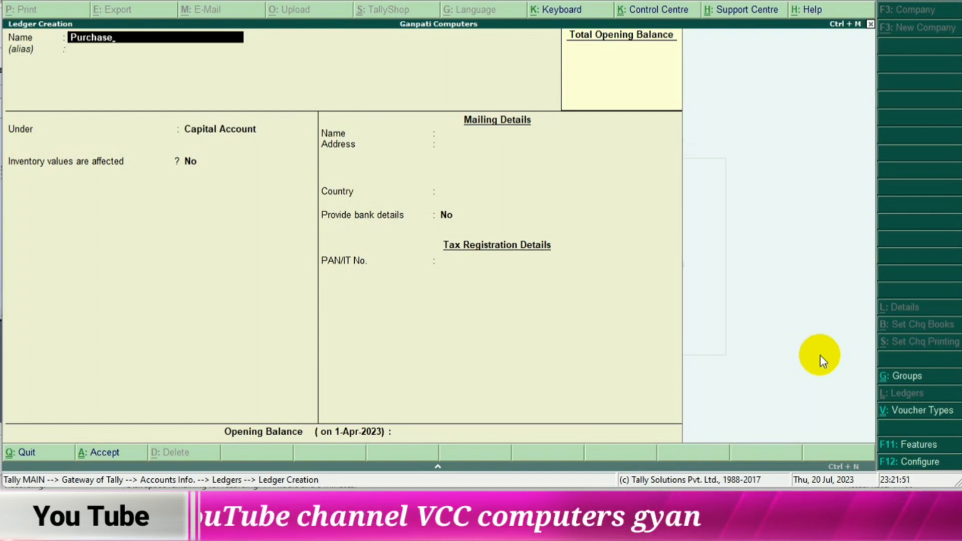
key("Return")
key("Return")
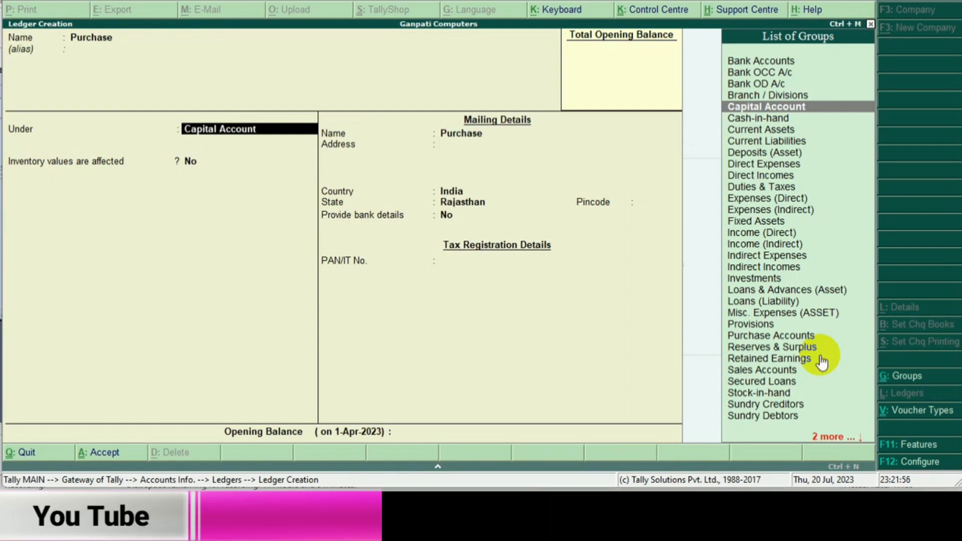
- Place the Purchase ledger under Purchase Accounts and save it with inventory values affected and no opening balance
key("Down")
key("Down")
key("Down")
key("Down")
key("Down")
key("Down")
key("Down")
key("Down")
key("Down")
key("Down")
key("Down")
key("Down")
key("Down")
key("Down")
key("Down")
key("Down")
key("Down")
key("Down")
key("Down")
key("Down")
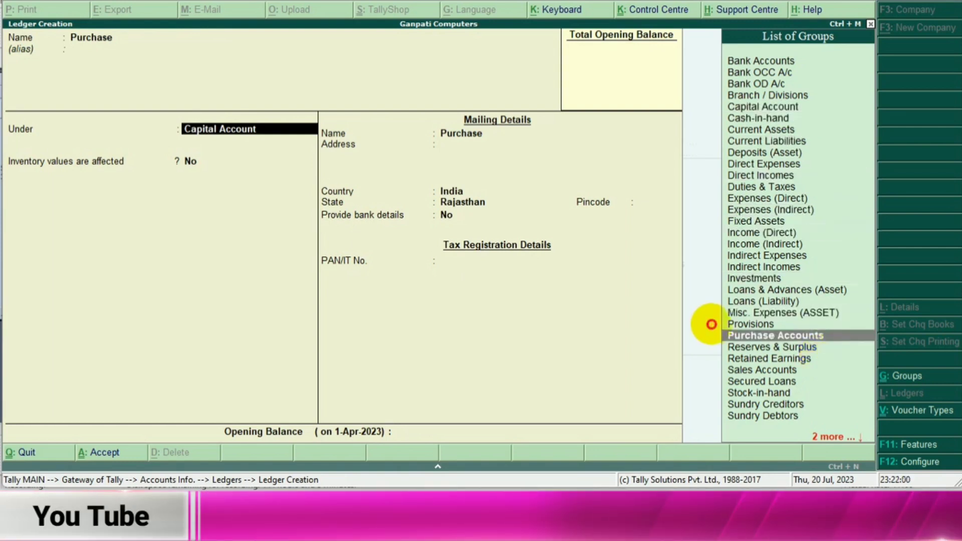
left_click_drag(709, 324, 868, 350)
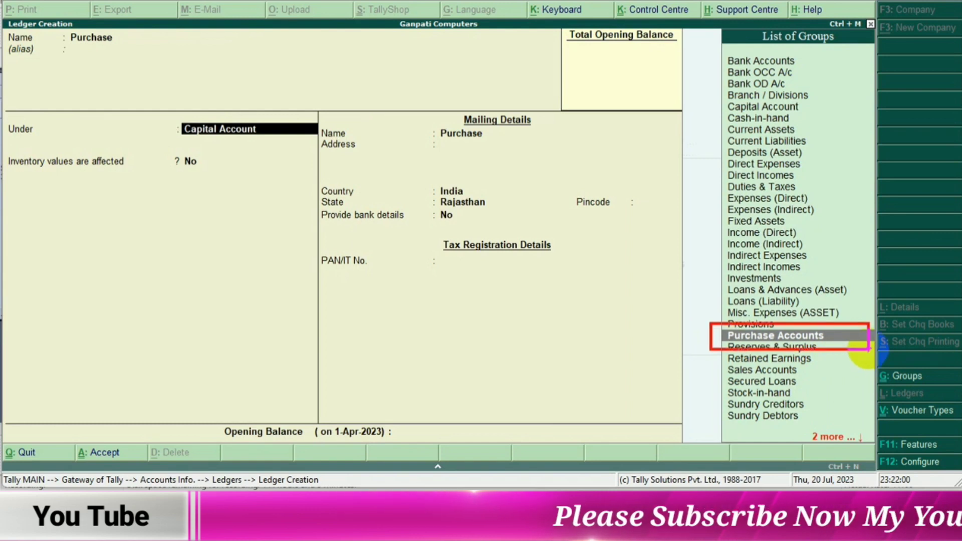
key("Escape")
key("Return")
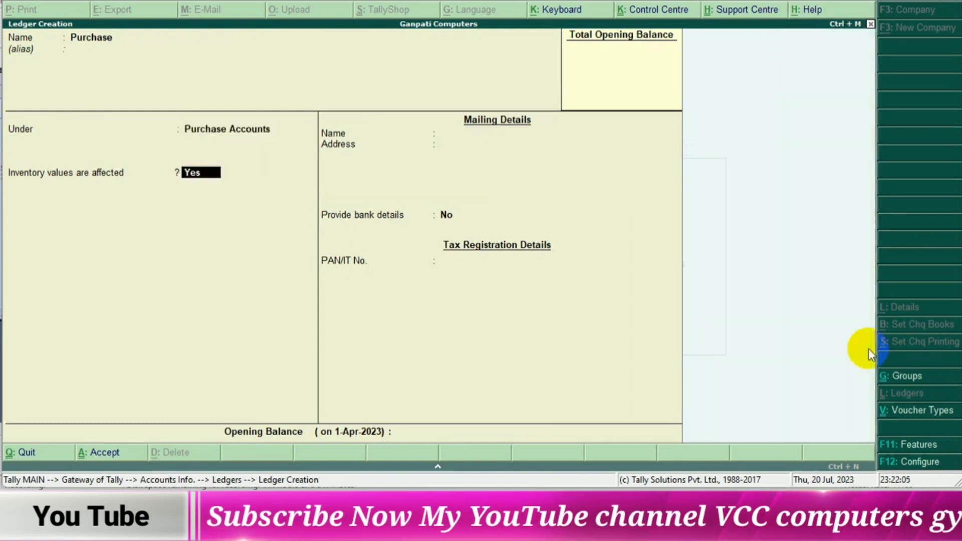
key("Return")
key("Return")
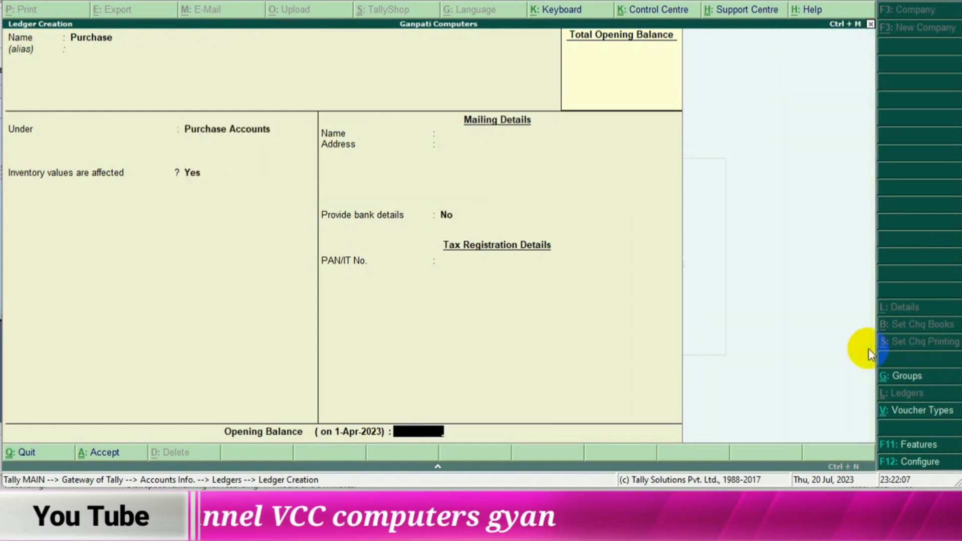
key("Return")
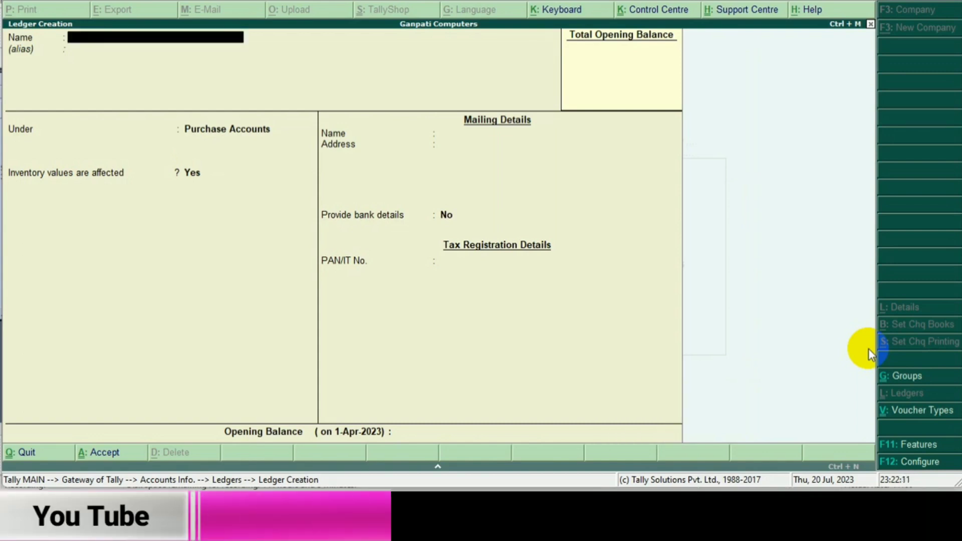
- Start a new ledger named Sales with no alias
type("Sale")
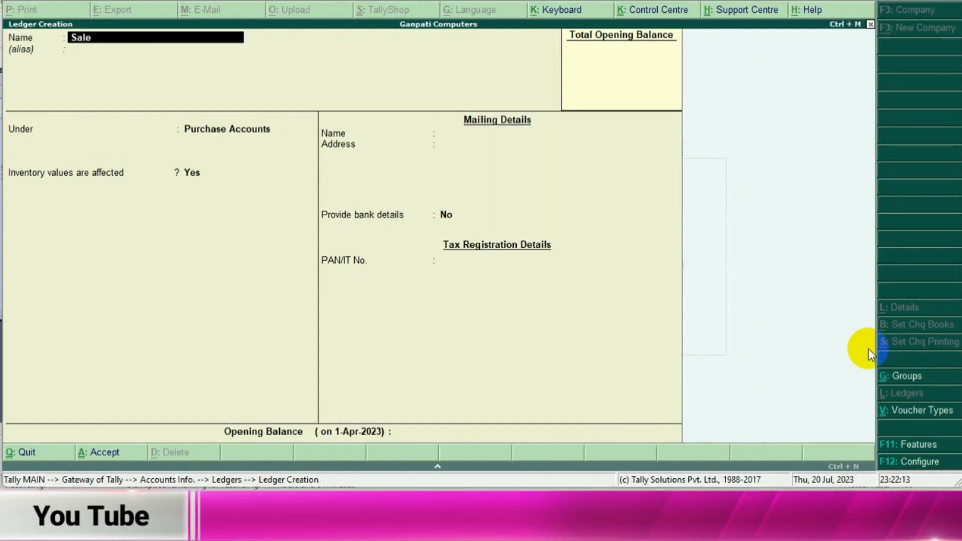
type("s")
key("Return")
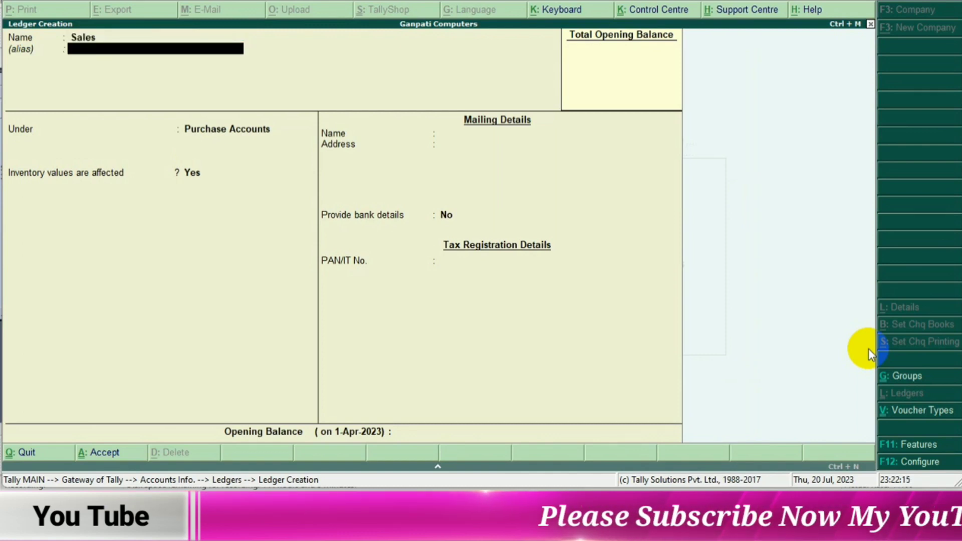
key("Return")
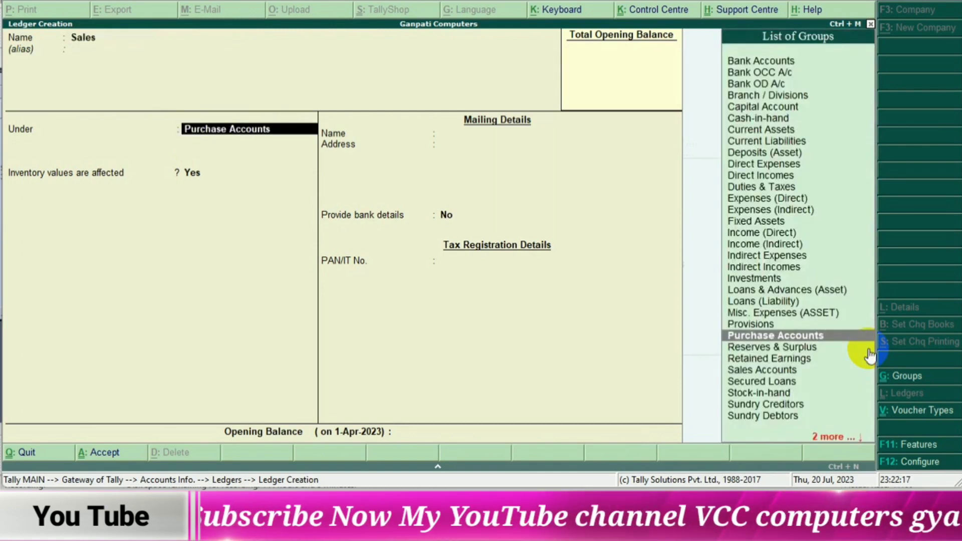
- Place the Sales ledger under Sales Accounts and save it with inventory values affected and no opening balance
key("Down")
key("Down")
key("Down")
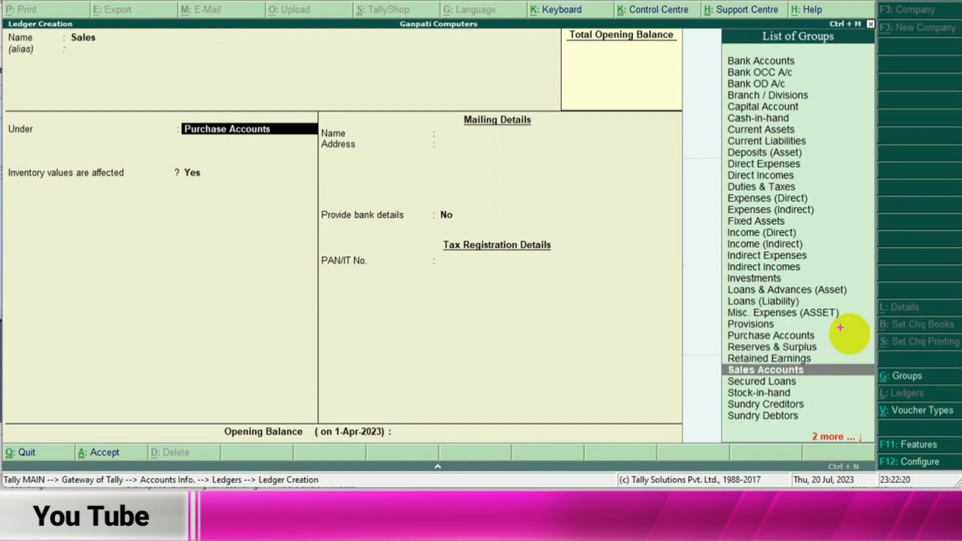
left_click_drag(710, 360, 864, 383)
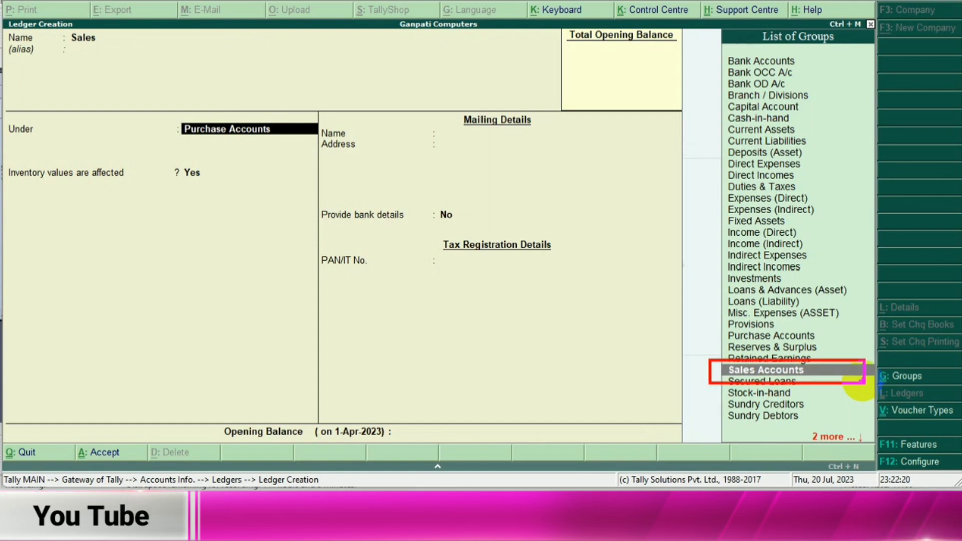
key("Return")
key("Return")
key("Return")
key("Return")
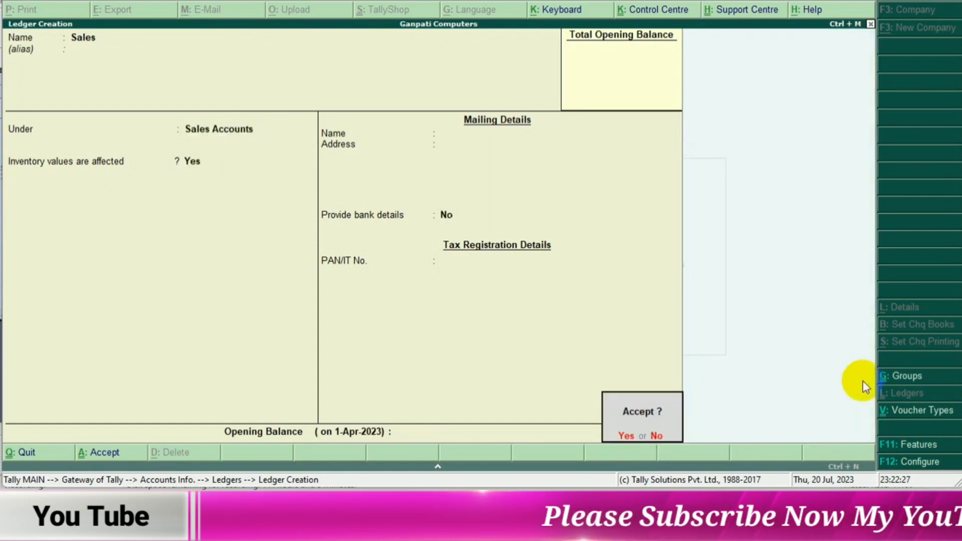
key("Return")
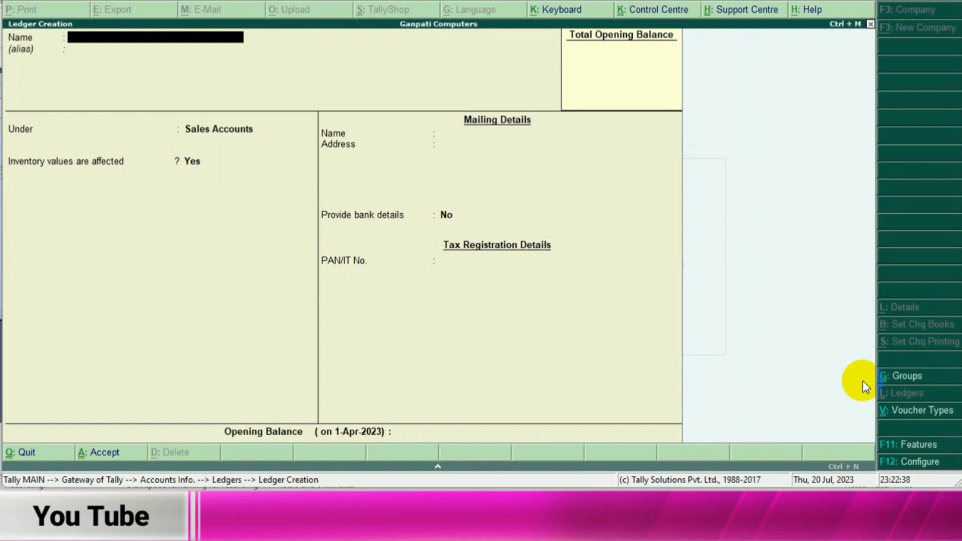
- Quit ledger creation and return to the Gateway of Tally
key("Escape")
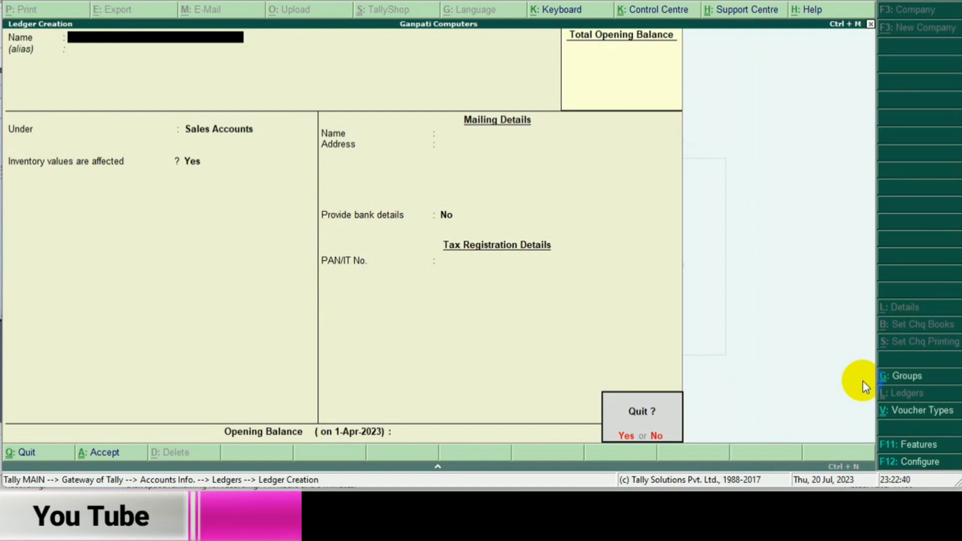
key("y")
key("Escape")
key("Escape")
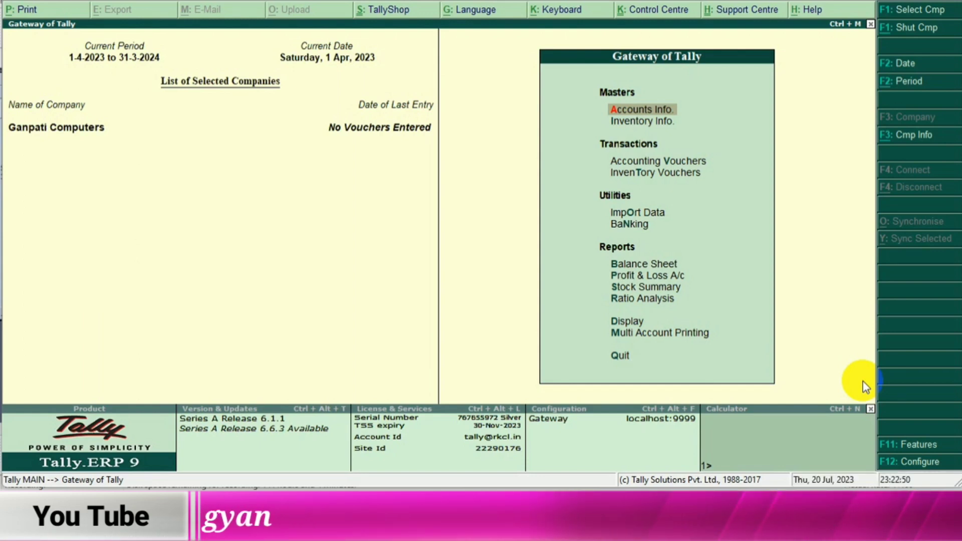
- Go to the stock group options within Inventory Info for Ganpati Computers
left_click_drag(595, 114, 697, 129)
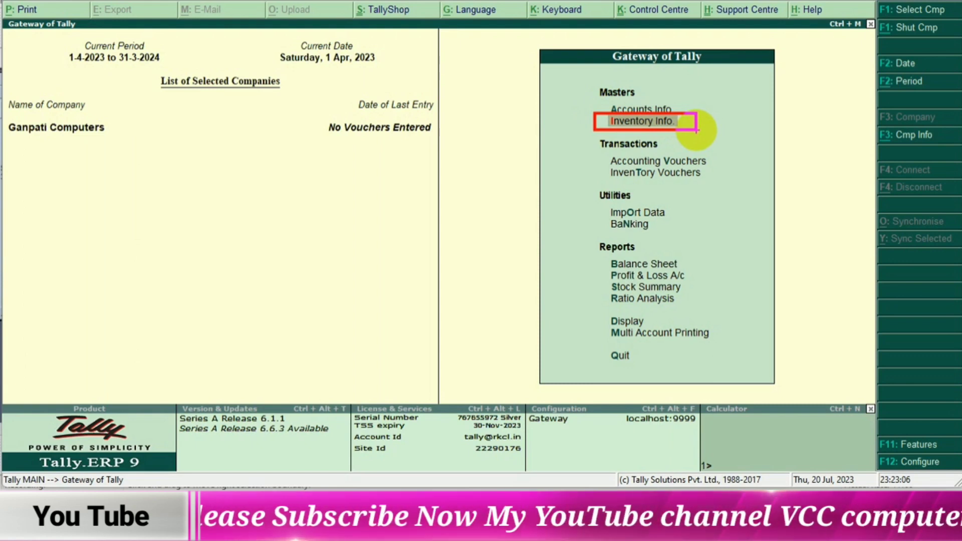
key("Escape")
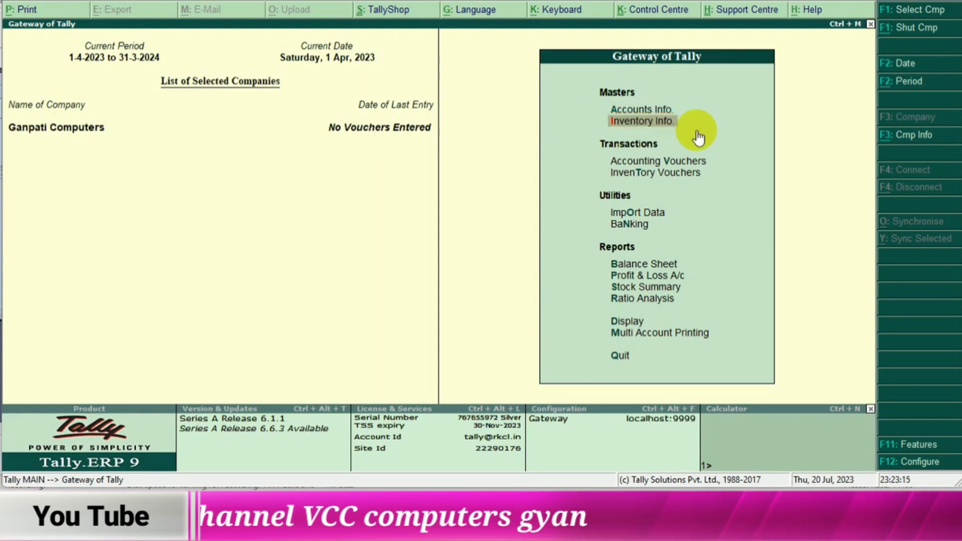
key("Return")
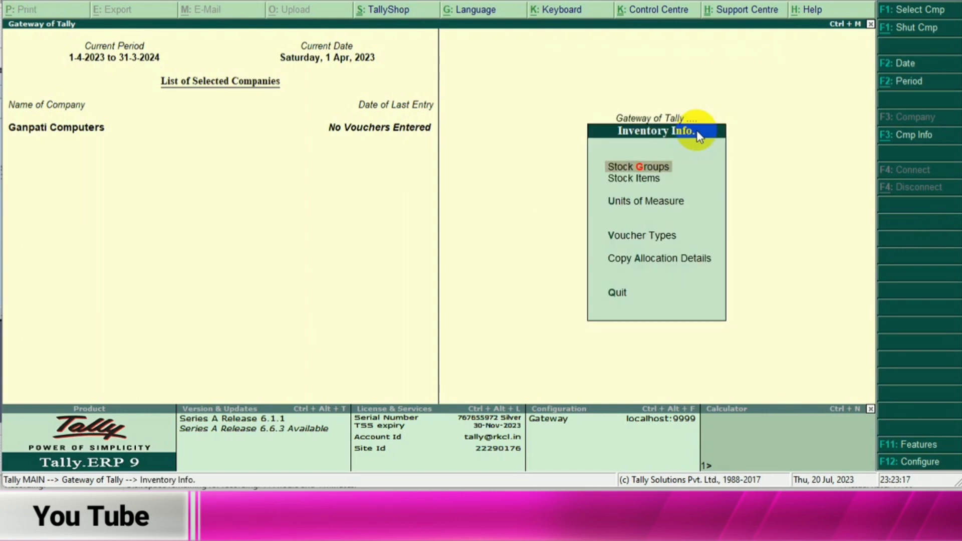
left_click_drag(595, 167, 543, 167)
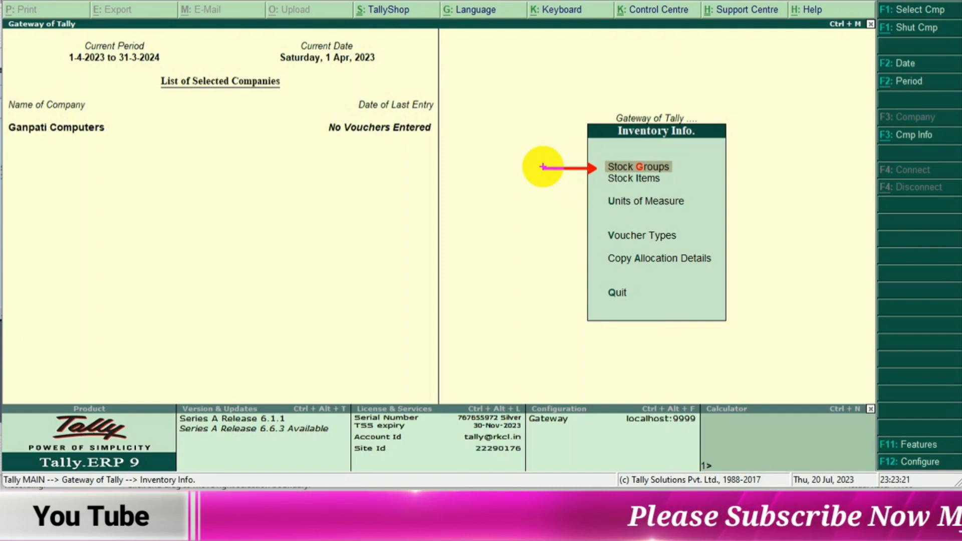
key("Return")
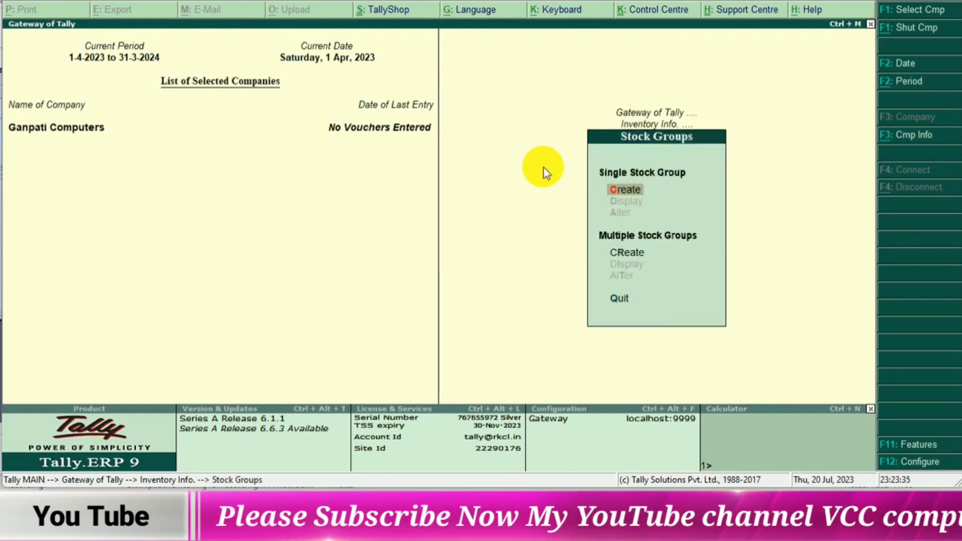
- Create a single stock group named Computer Parts under Primary, without adding item quantities
key("Return")
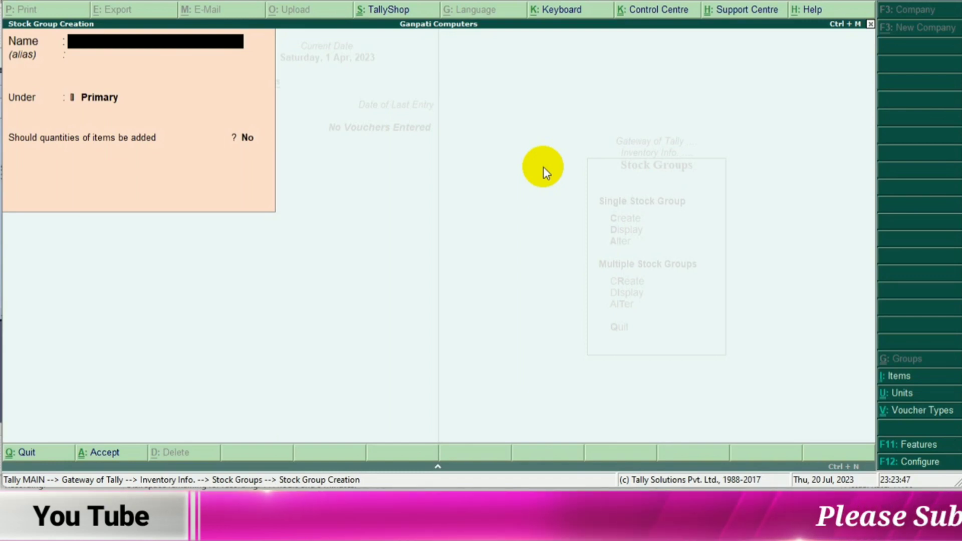
type("puter")
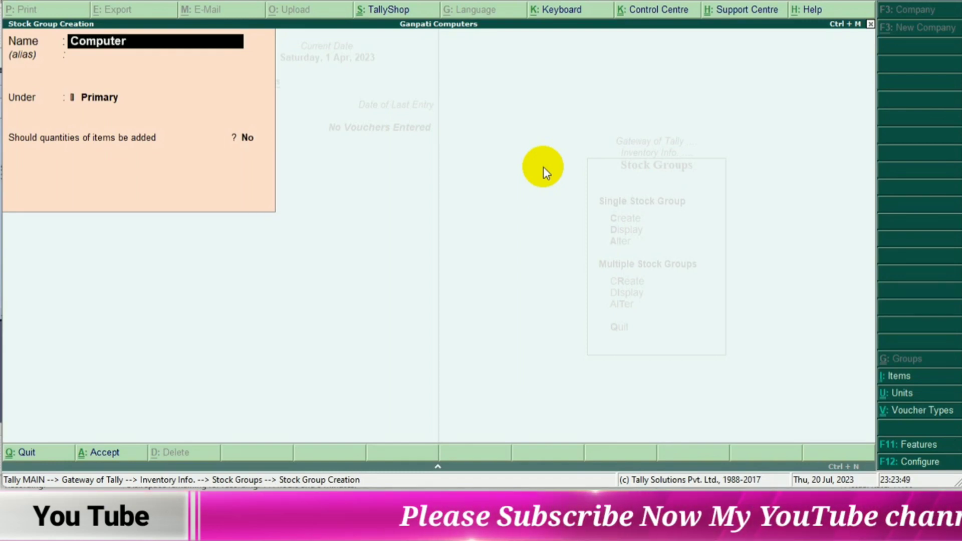
type(" Parts")
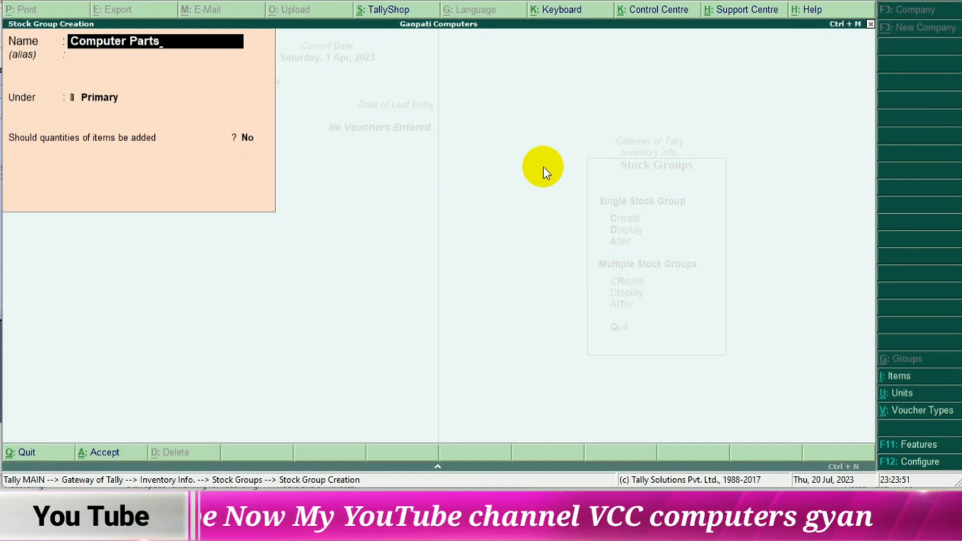
key("Return")
key("Return")
key("Return")
key("Return")
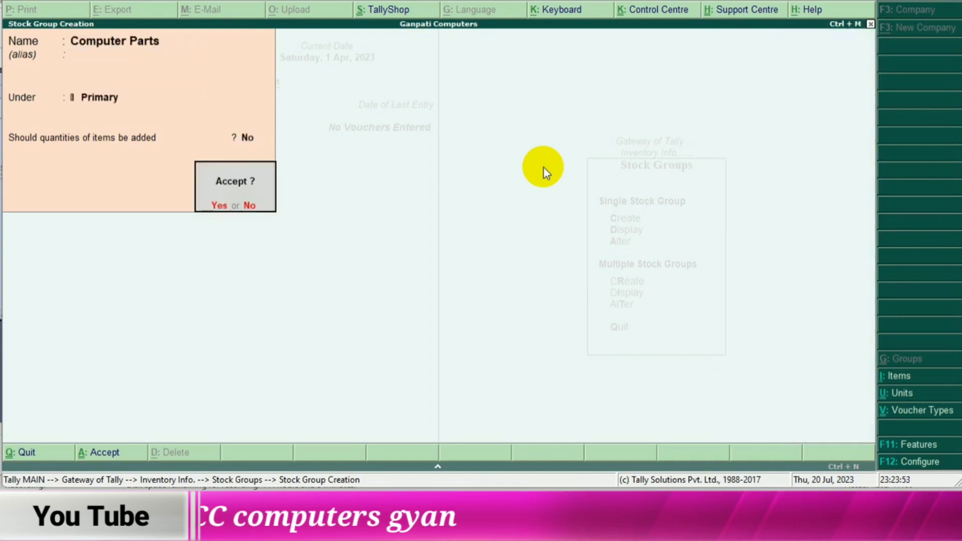
key("Return")
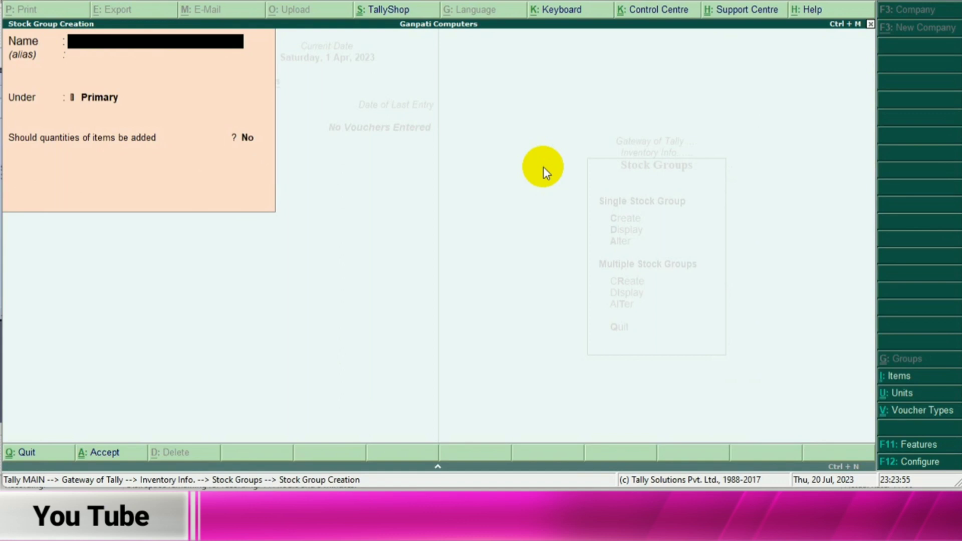
- Leave stock group creation and return to the Inventory Info options
key("Escape")
key("Return")
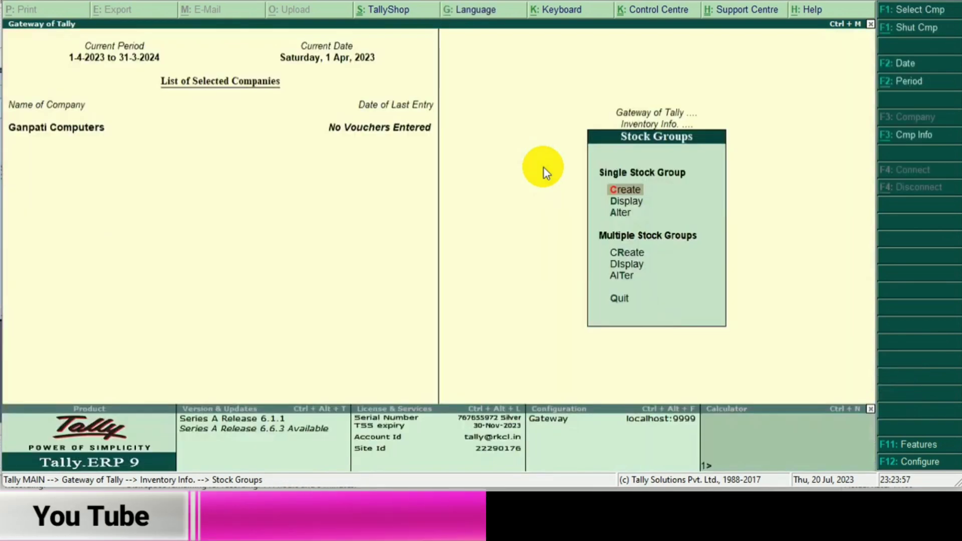
key("Escape")
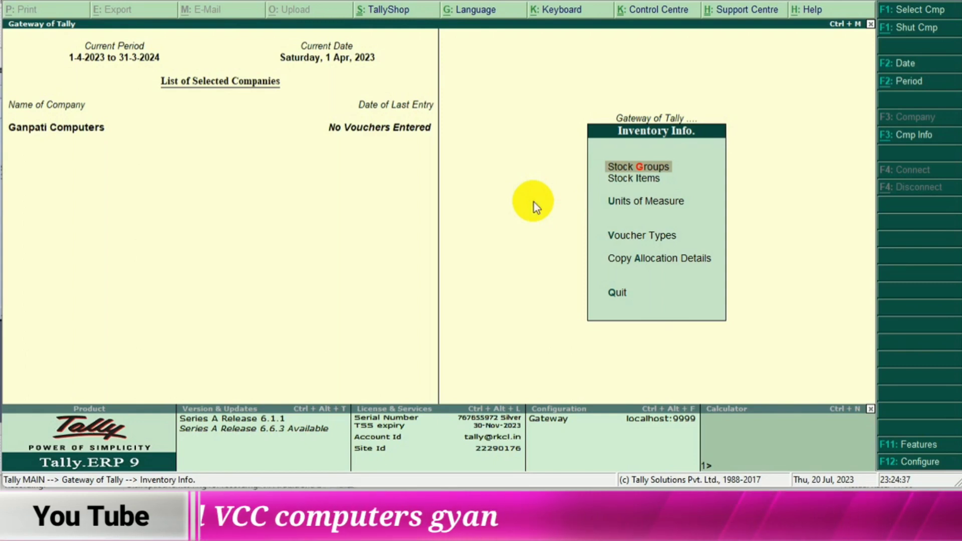
- Create a simple unit of measure with symbol nos, formal name Number and 0 decimal places
key("Down")
key("Down")
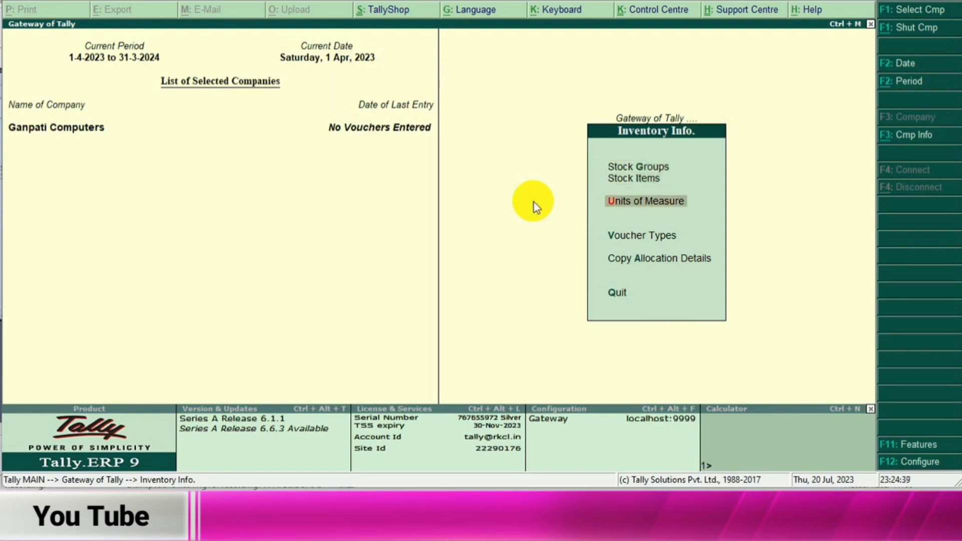
key("Return")
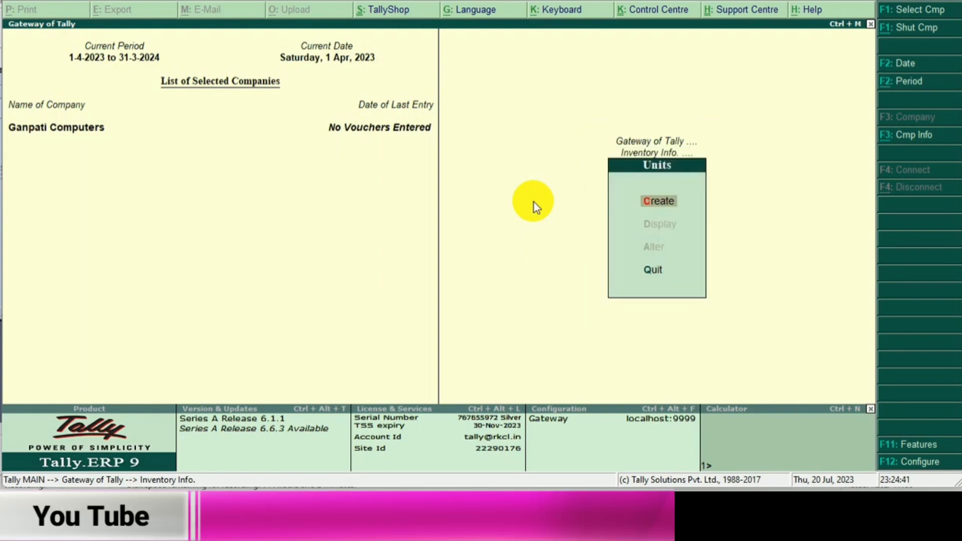
left_click(708, 205)
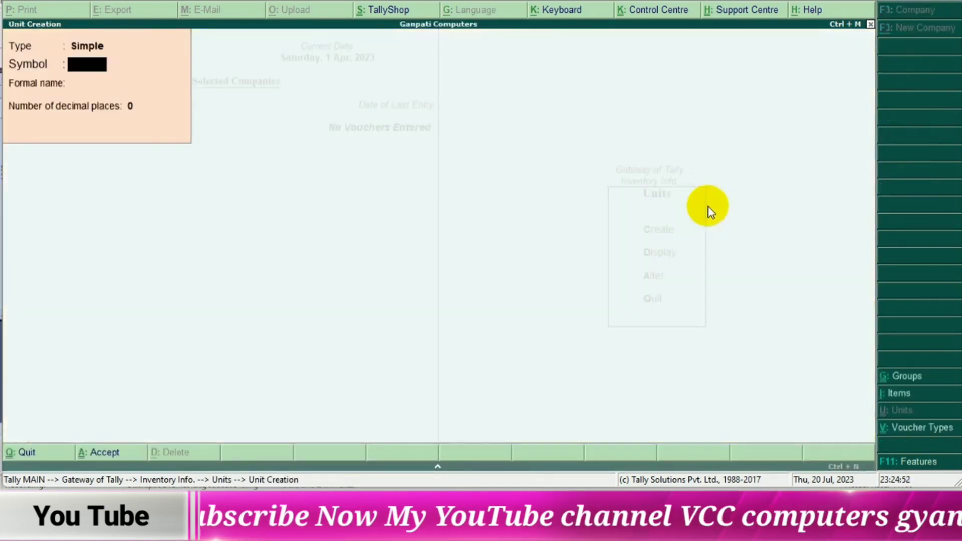
type("nos")
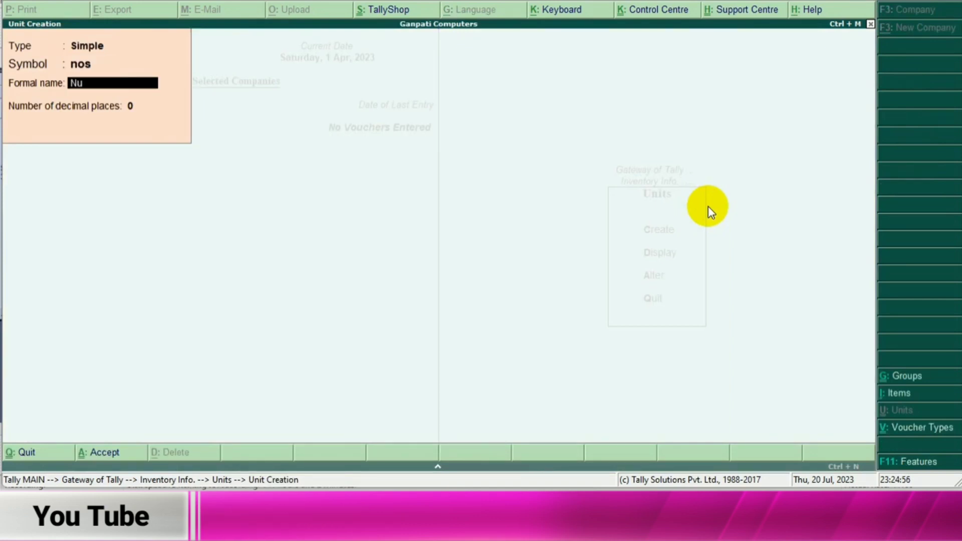
type("Number")
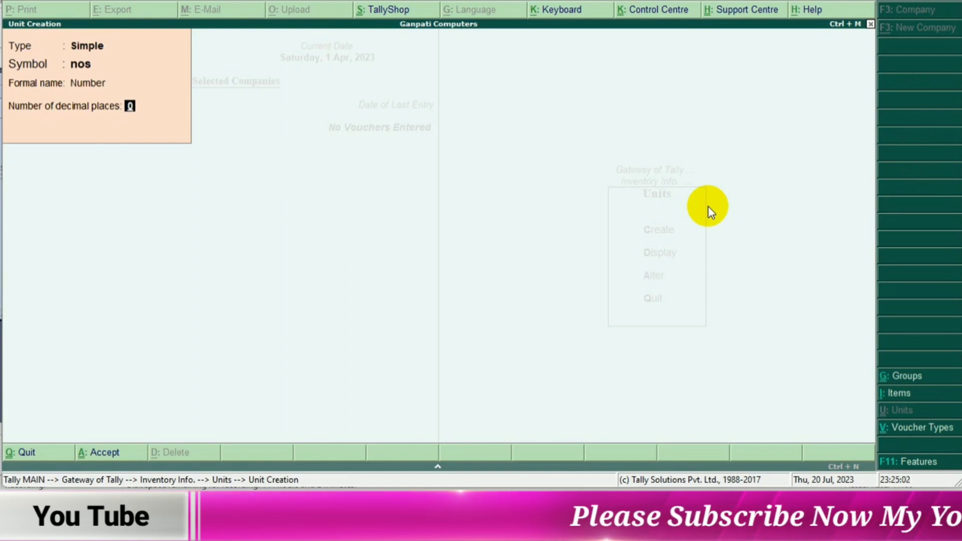
key("Return")
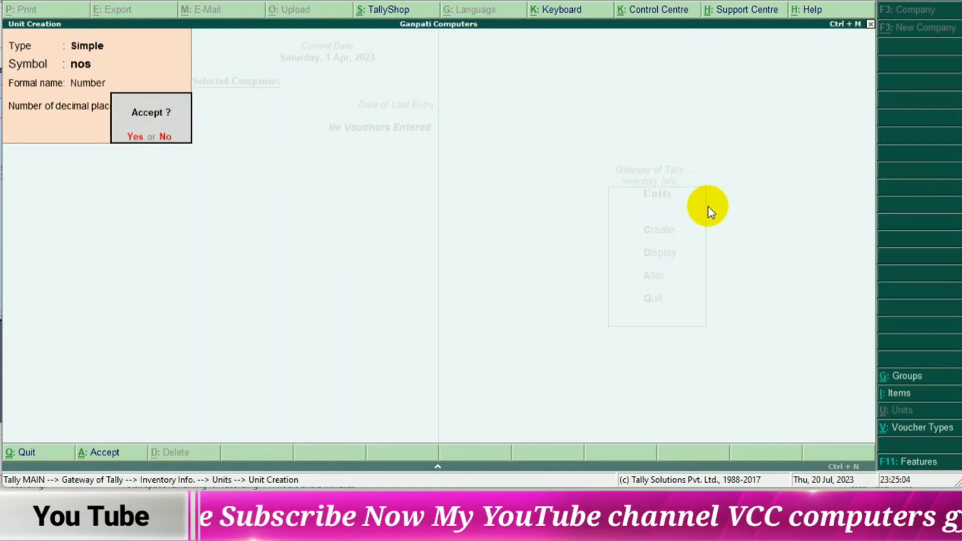
key("Return")
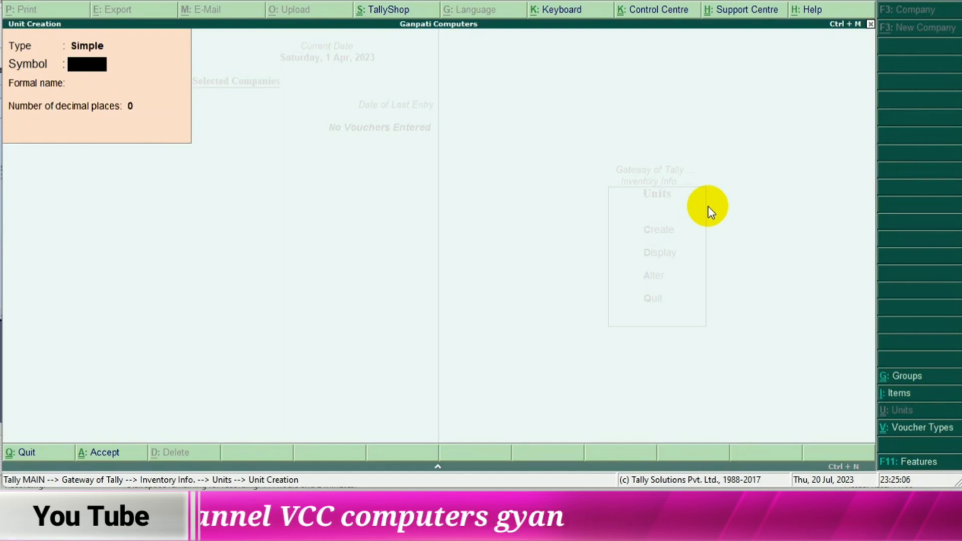
- Quit unit creation and return to the Inventory Info options
key("Escape")
key("Return")
key("Escape")
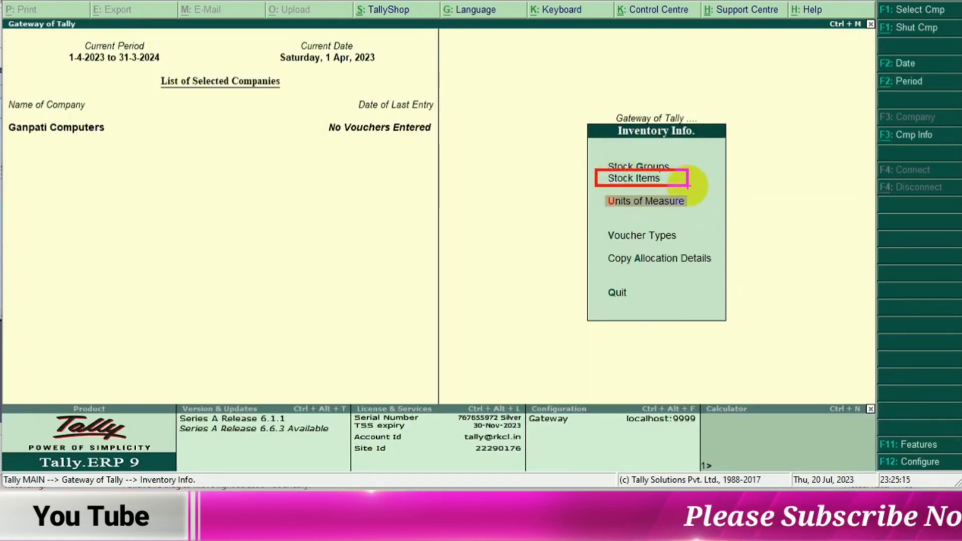
- Start creating a single stock item from the inventory masters
key("Escape")
key("Up")
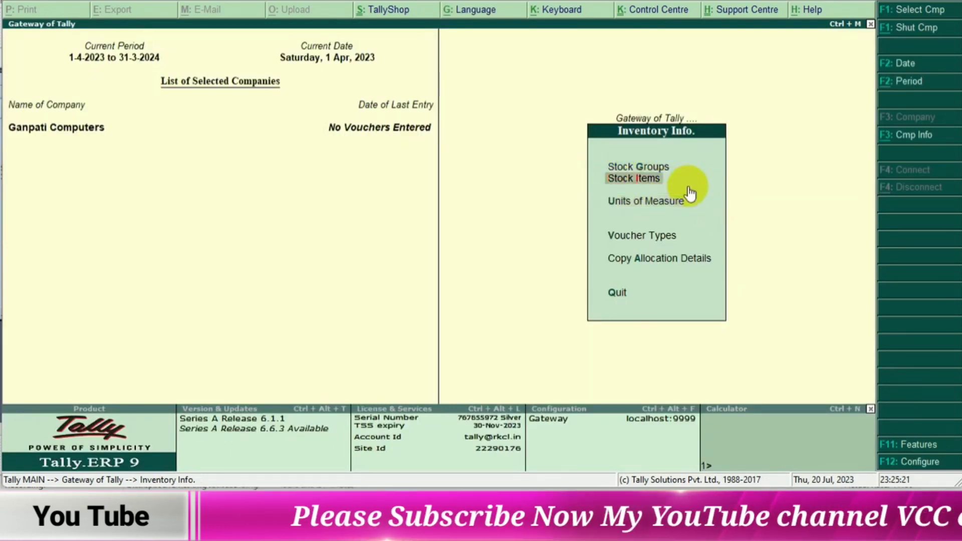
key("Return")
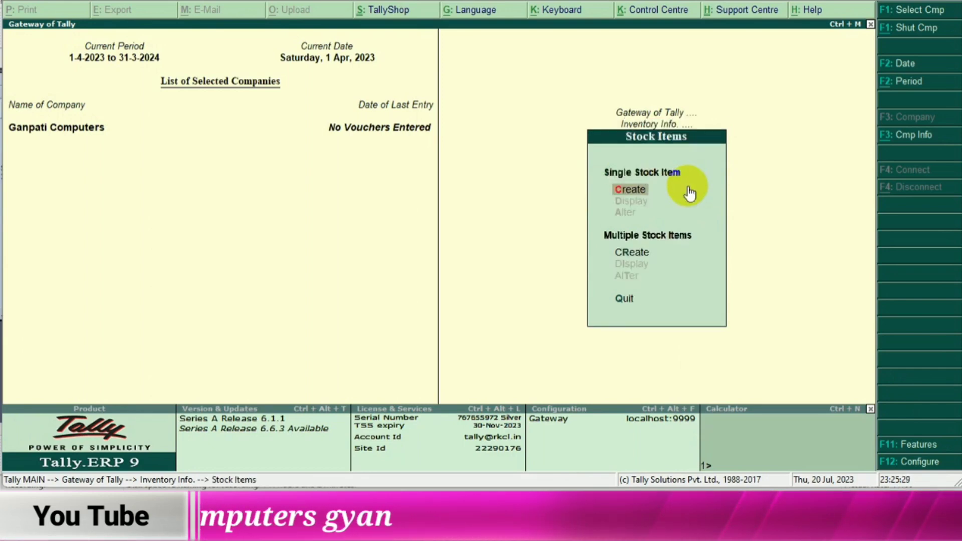
key("Return")
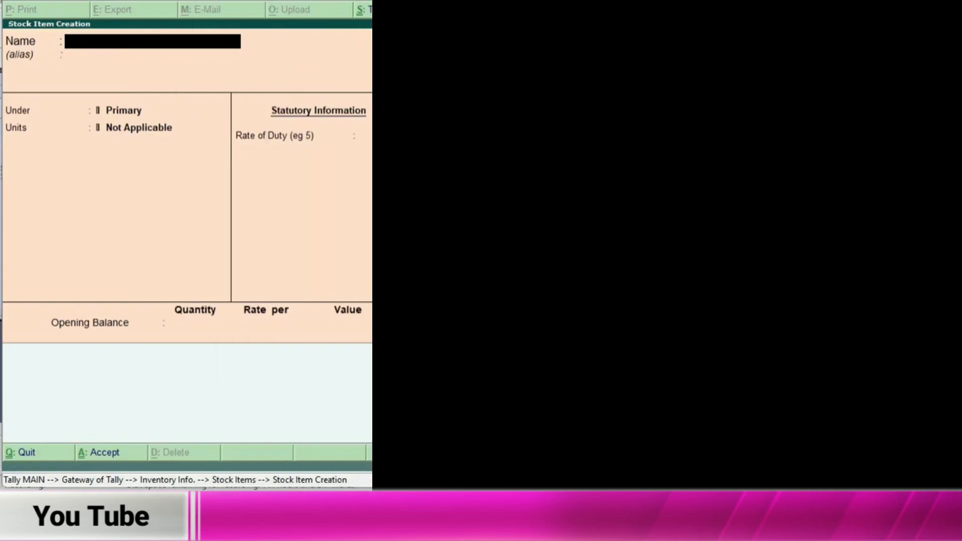